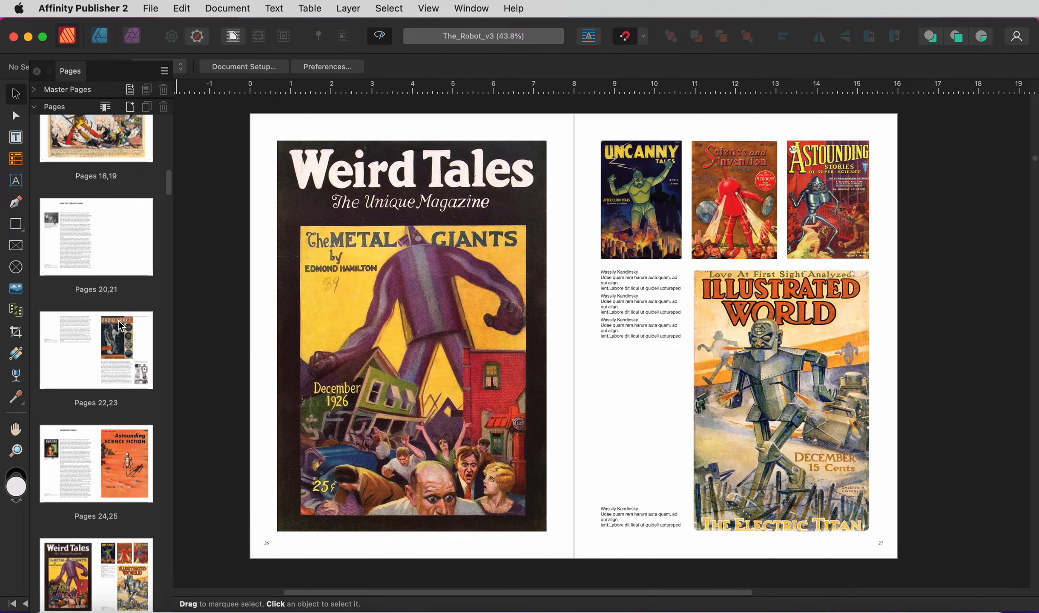
scroll(118, 320, down, 6)
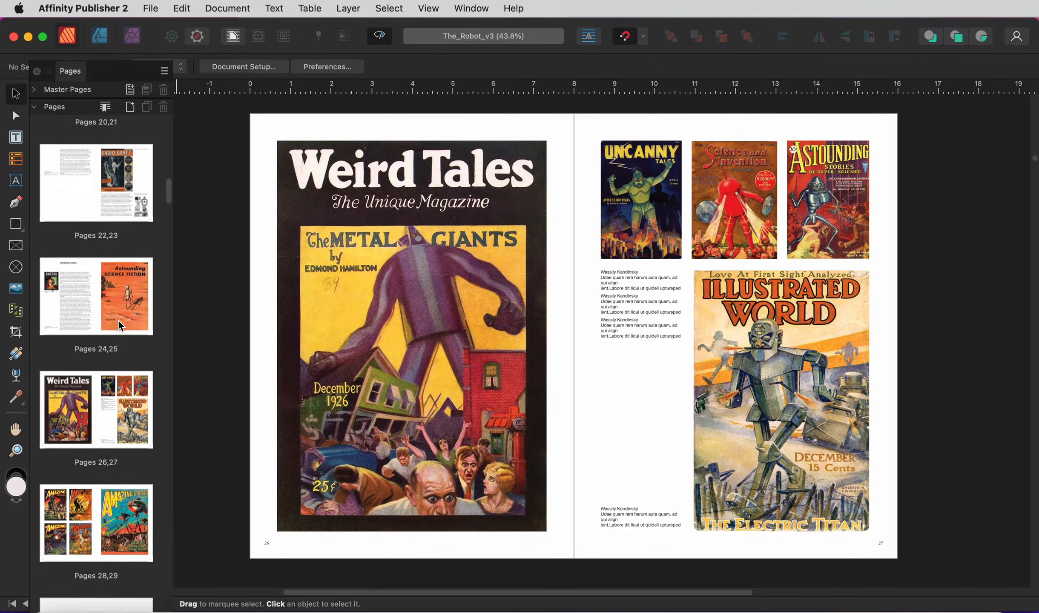
scroll(118, 320, down, 3)
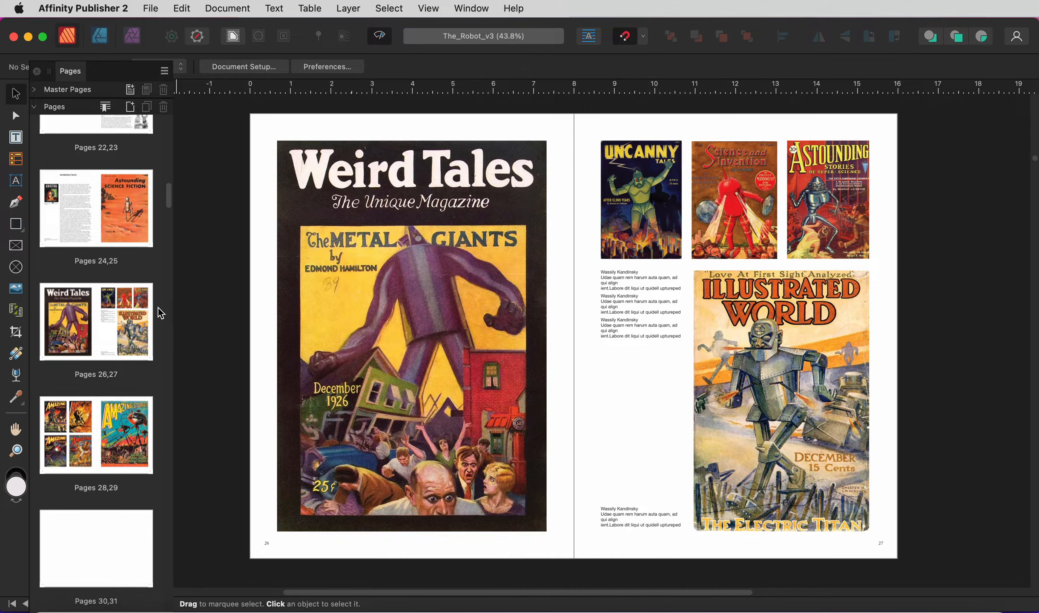
scroll(159, 313, up, 8)
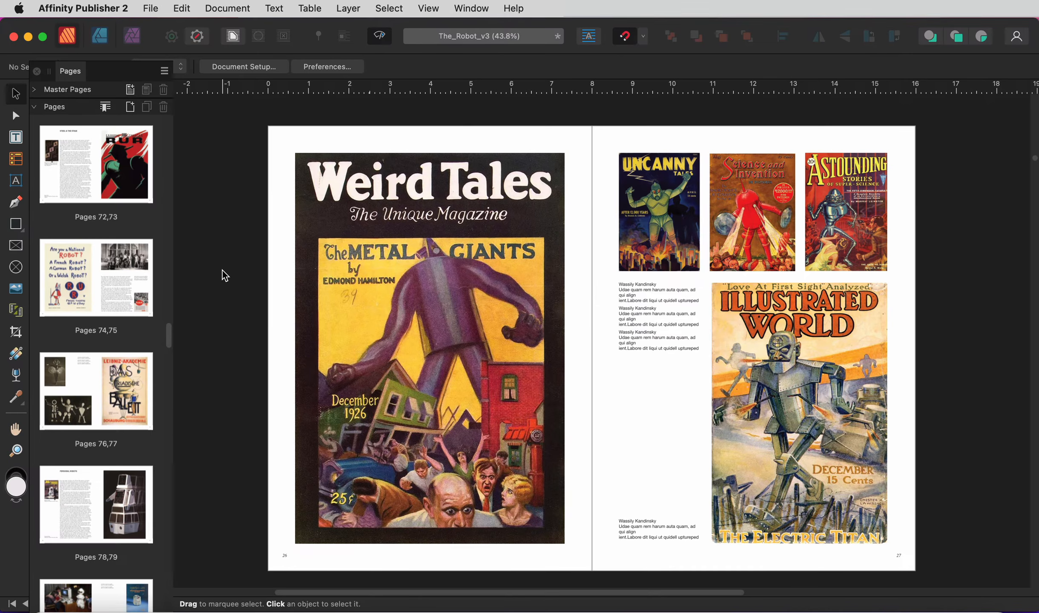
Show the master pages and open B-Bleed, C-Text and D-4-up in turn to examine their guides and margins
click(34, 107)
click(34, 90)
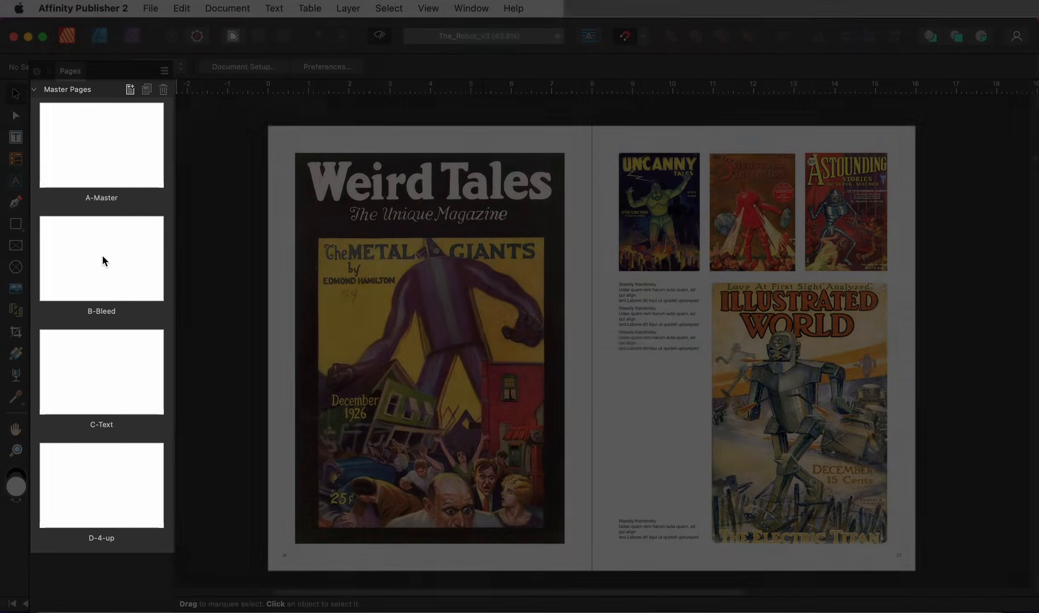
double_click(102, 261)
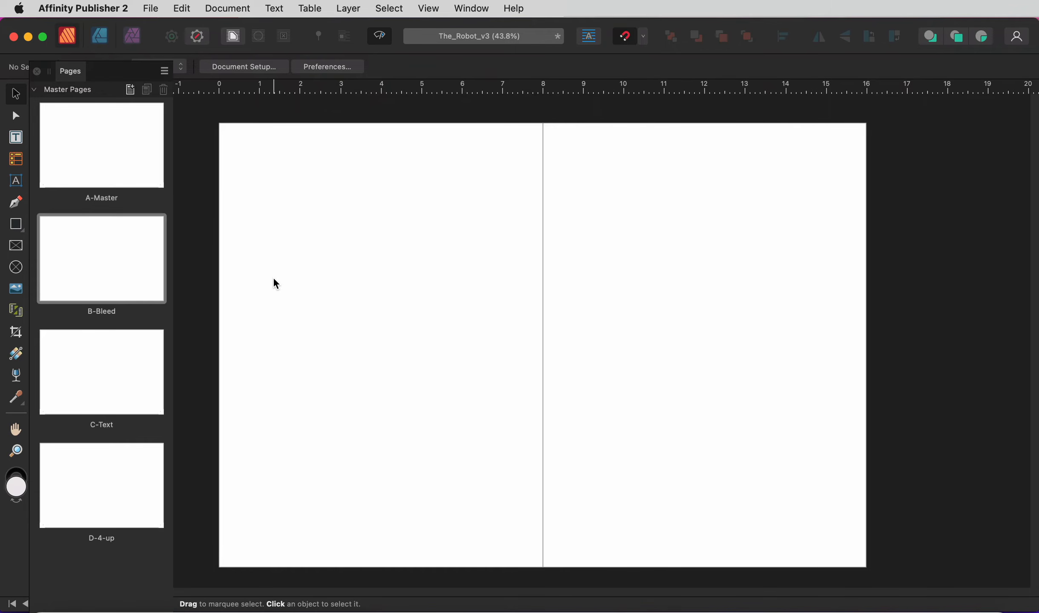
click(383, 37)
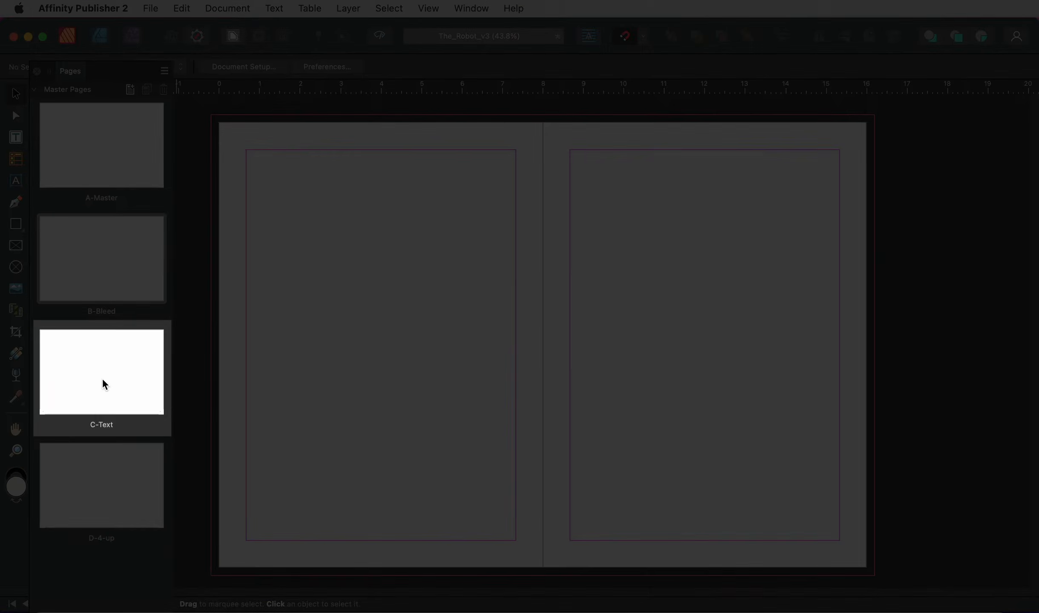
double_click(101, 377)
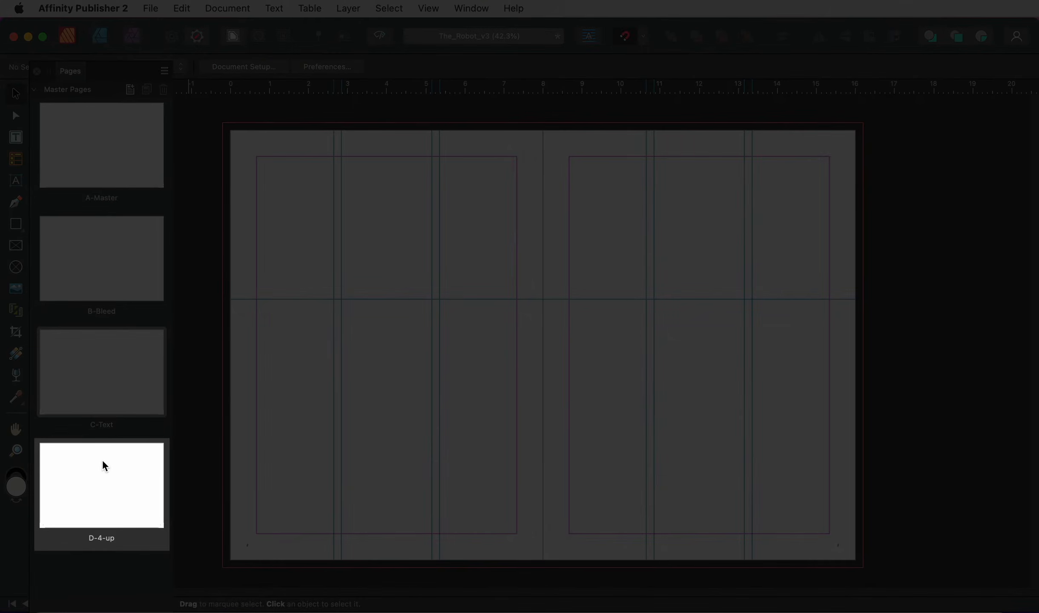
double_click(104, 466)
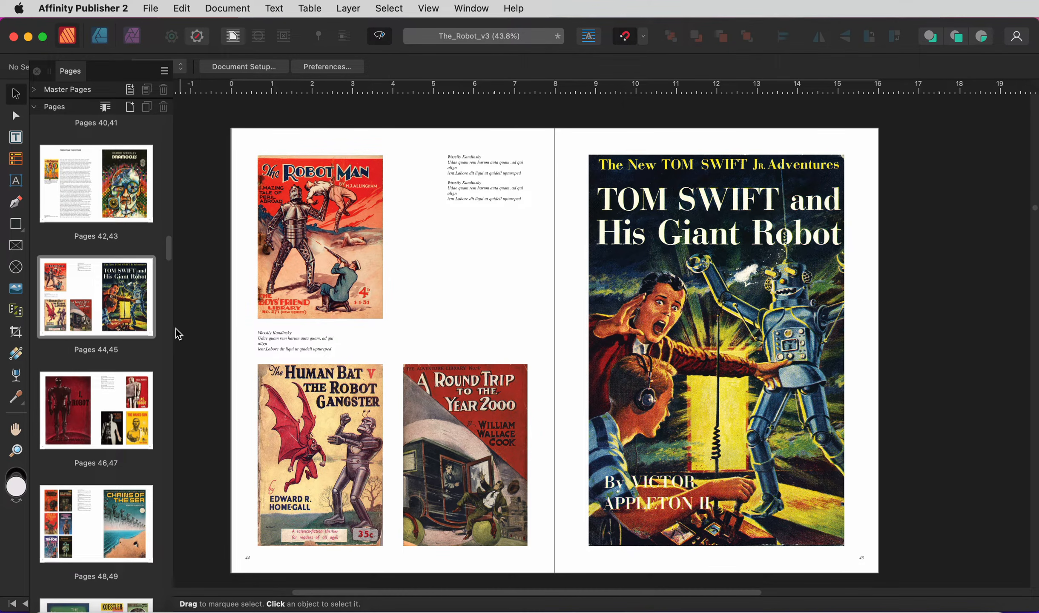
right_click(134, 310)
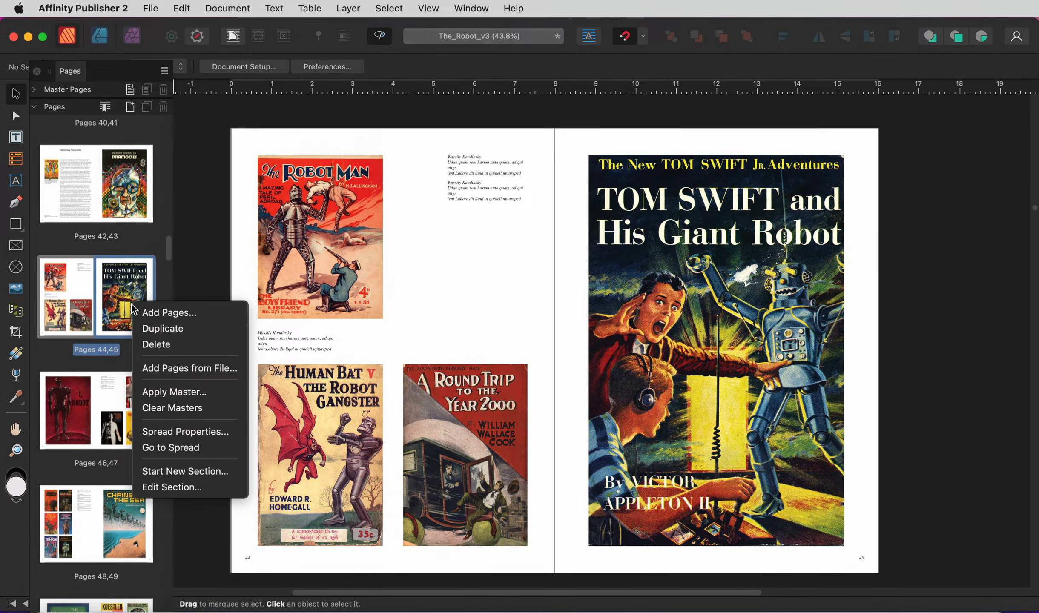
click(170, 392)
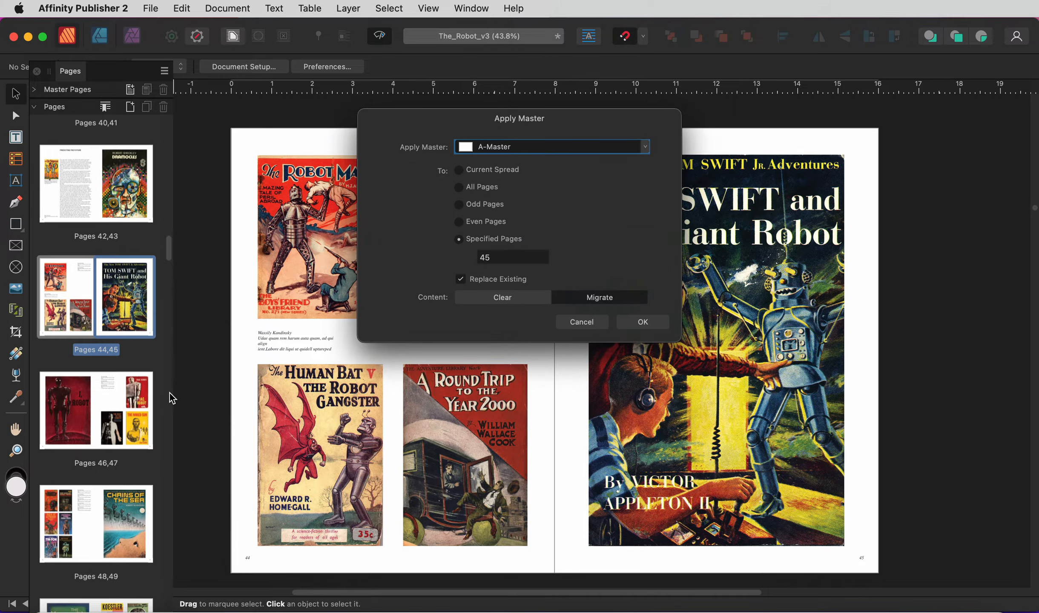
click(536, 150)
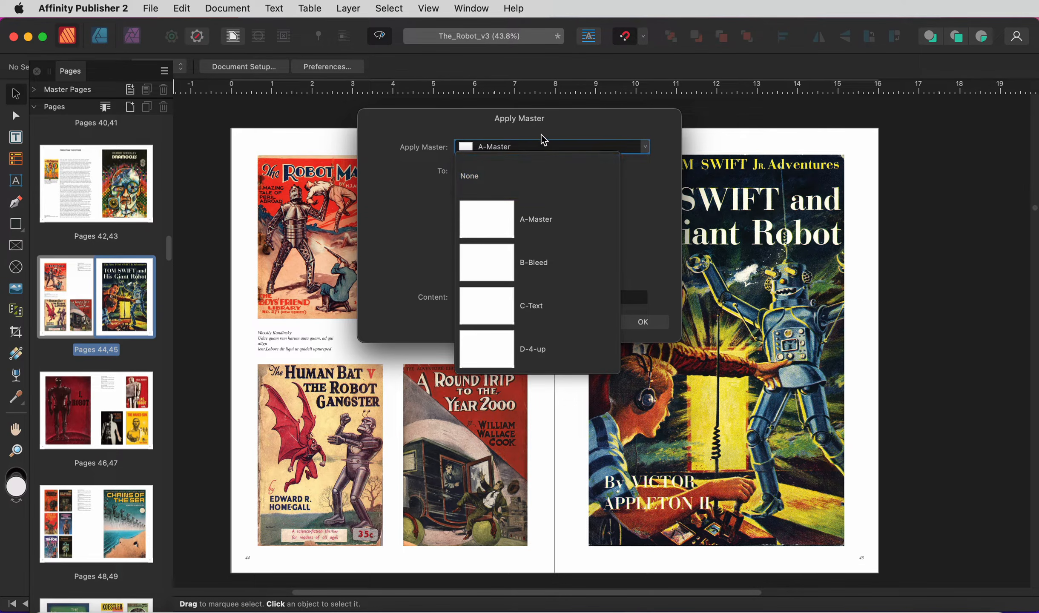
click(541, 139)
click(573, 322)
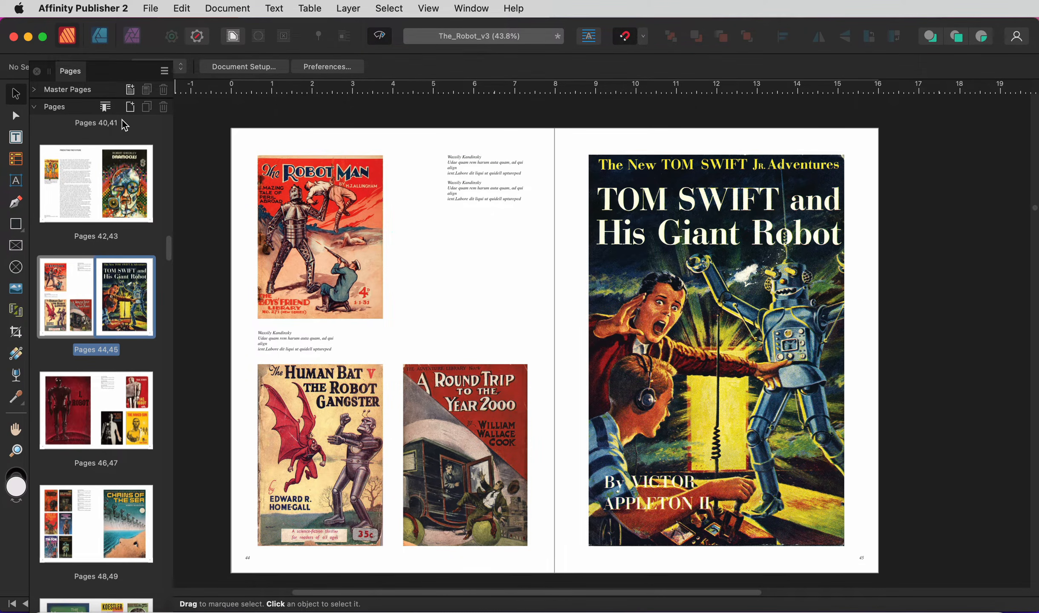
Open the A-Master master page with its margins and guides displayed, and rename it A-Base
click(37, 108)
click(42, 91)
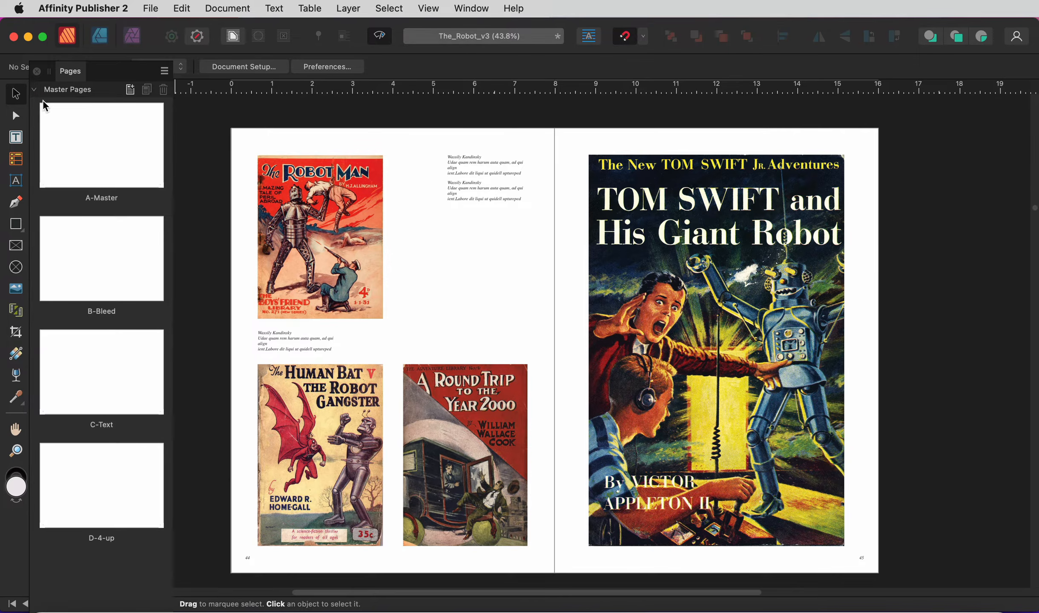
double_click(87, 151)
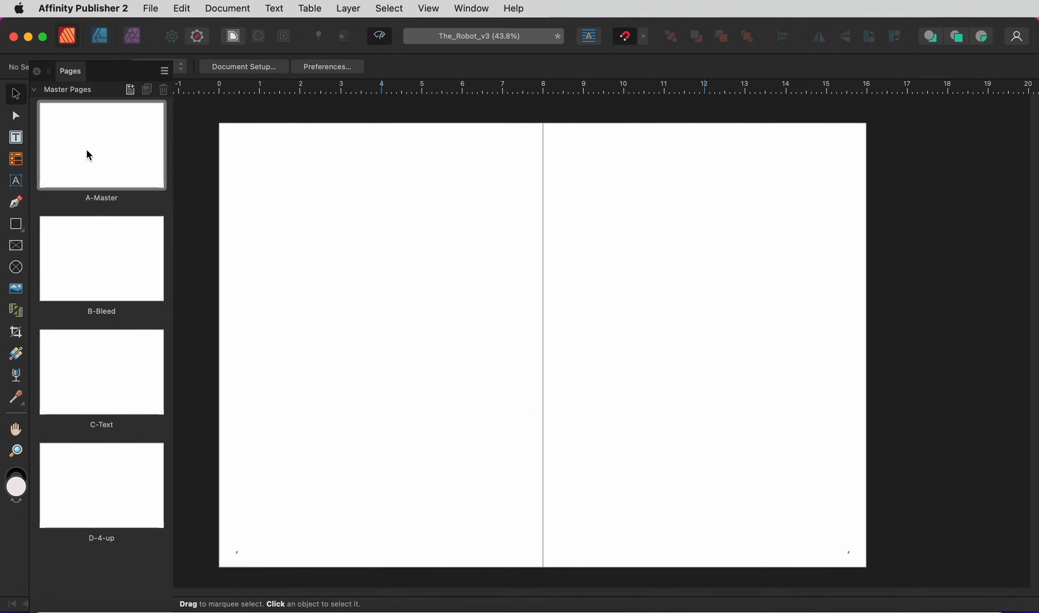
click(378, 34)
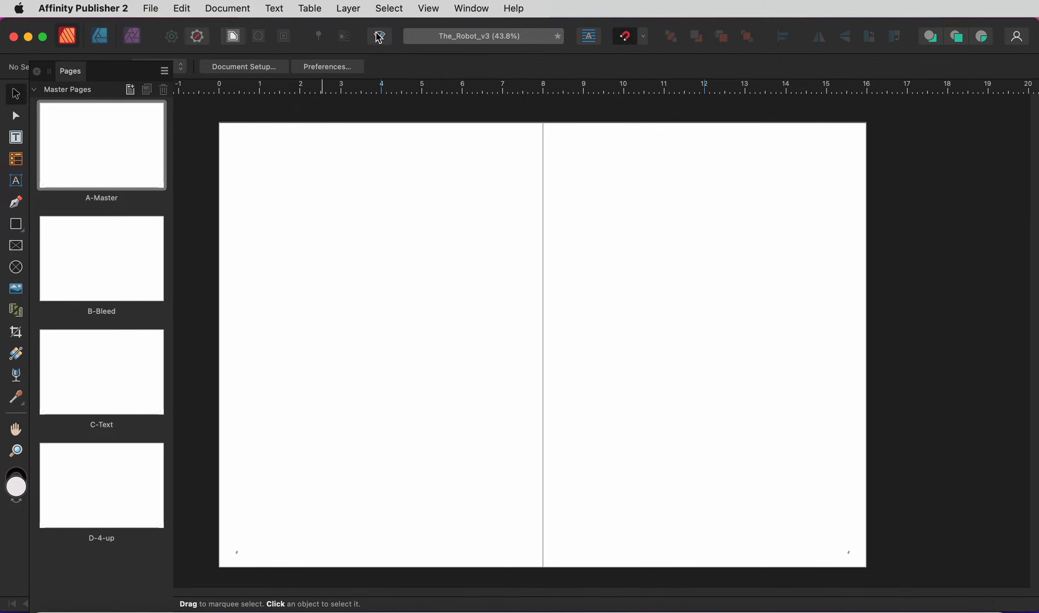
double_click(108, 200)
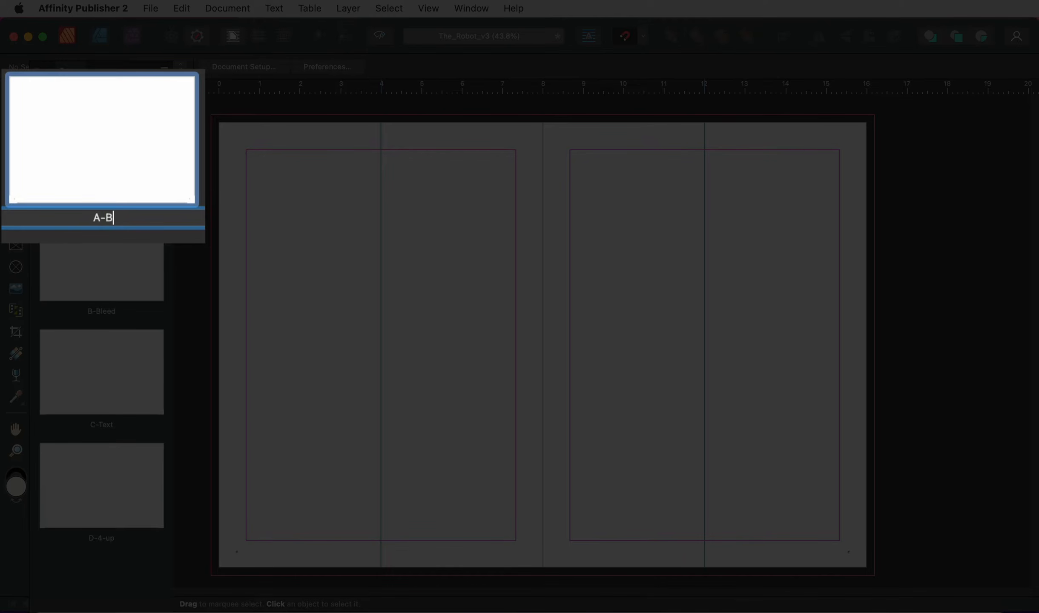
text(Base)
key(Return)
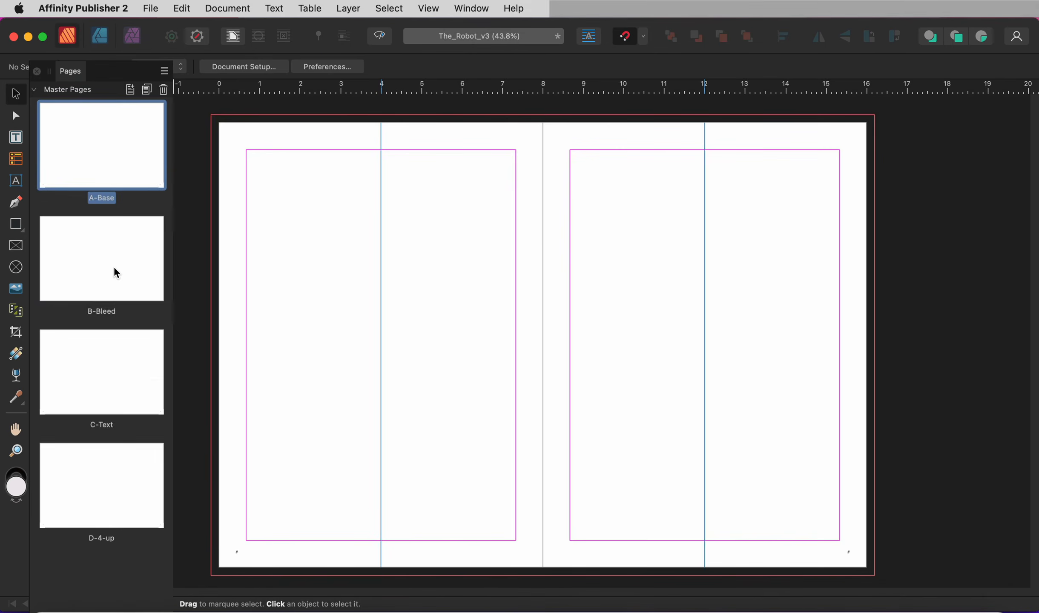
Compare the layouts of the remaining masters, B-Bleed, C-Text and D-4-up
double_click(114, 266)
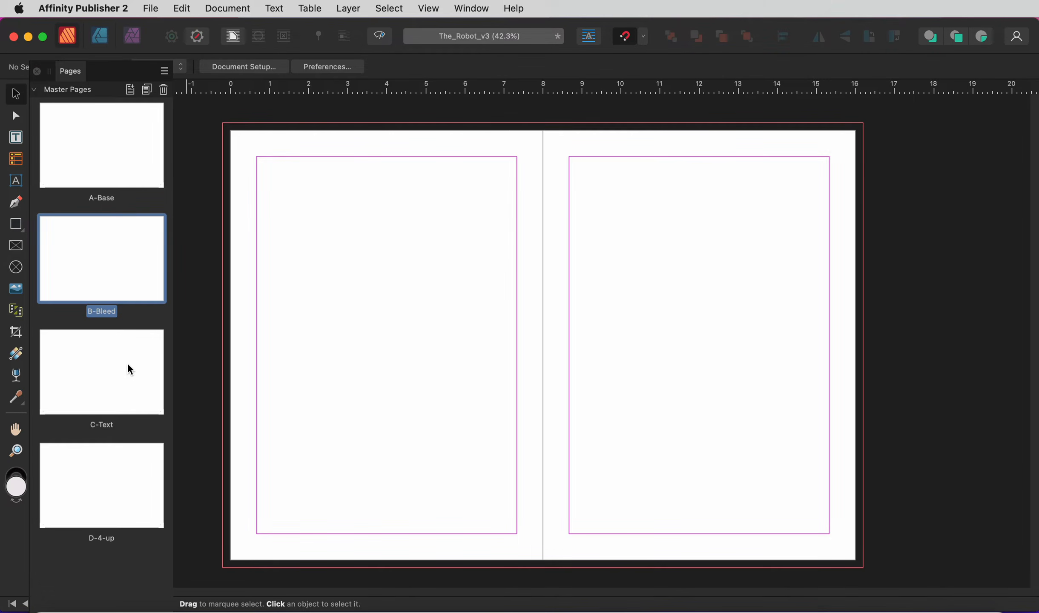
double_click(130, 368)
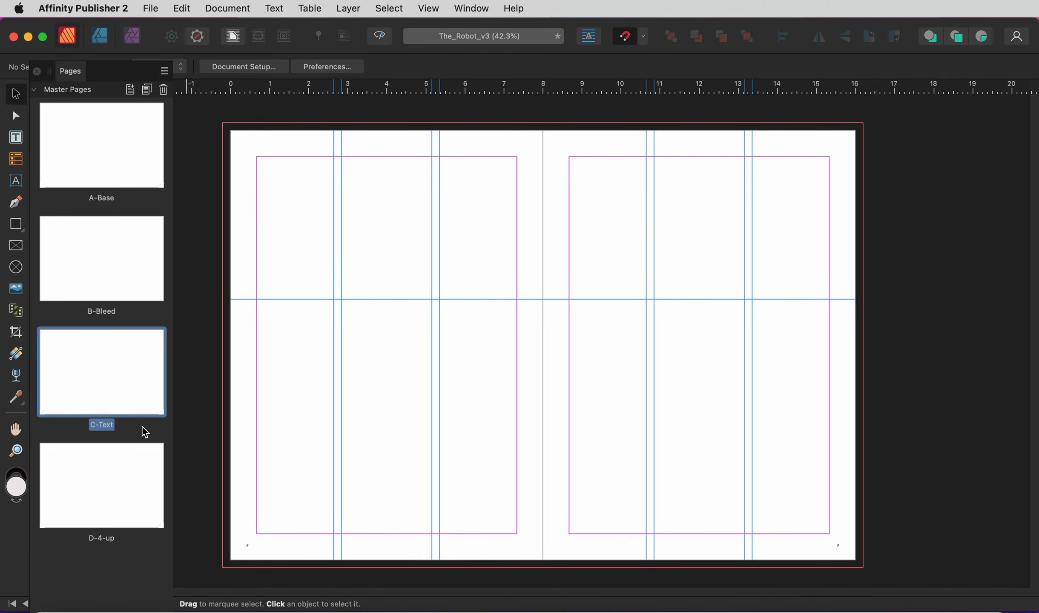
double_click(134, 499)
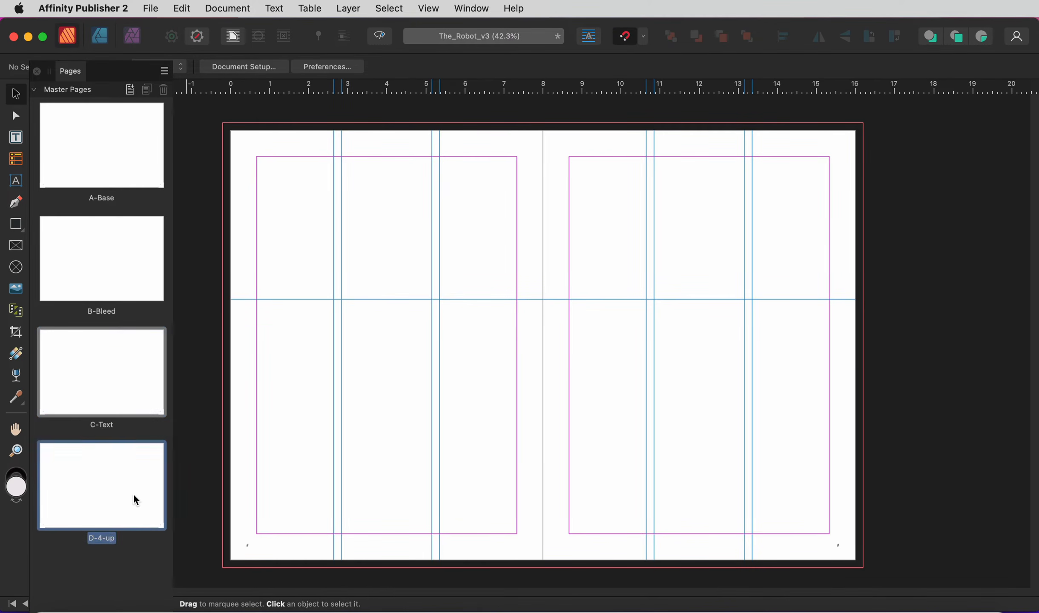
double_click(112, 539)
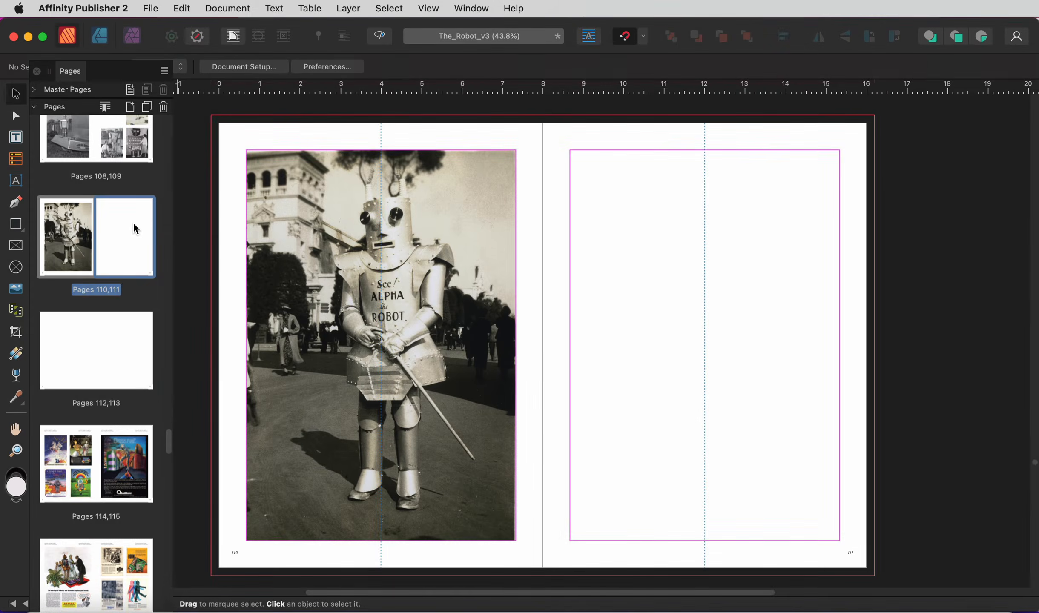
Apply the C-Text master to page 111 only, replacing the existing master and migrating the content
right_click(134, 224)
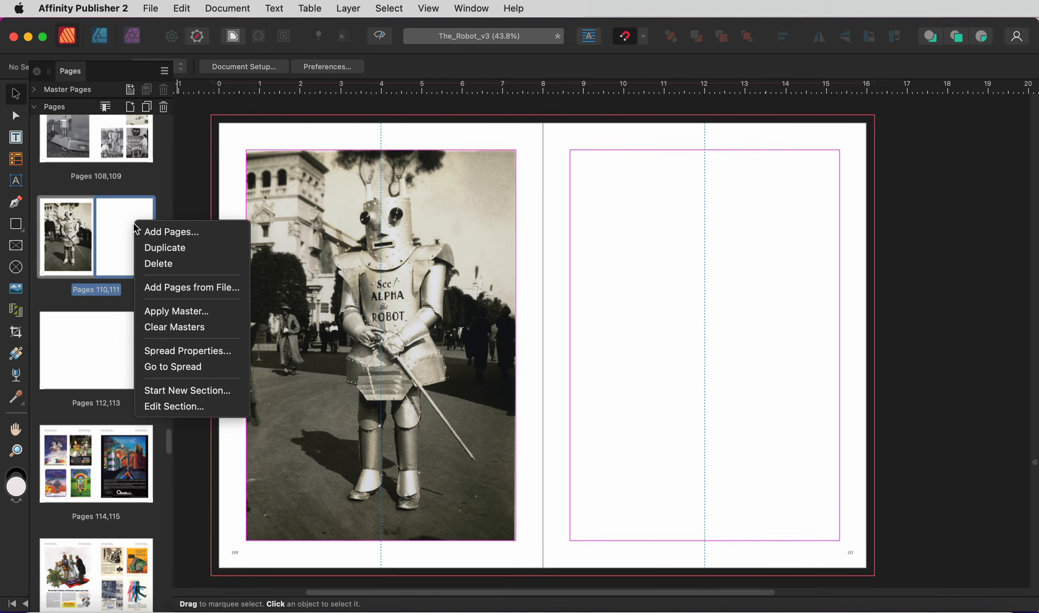
click(161, 309)
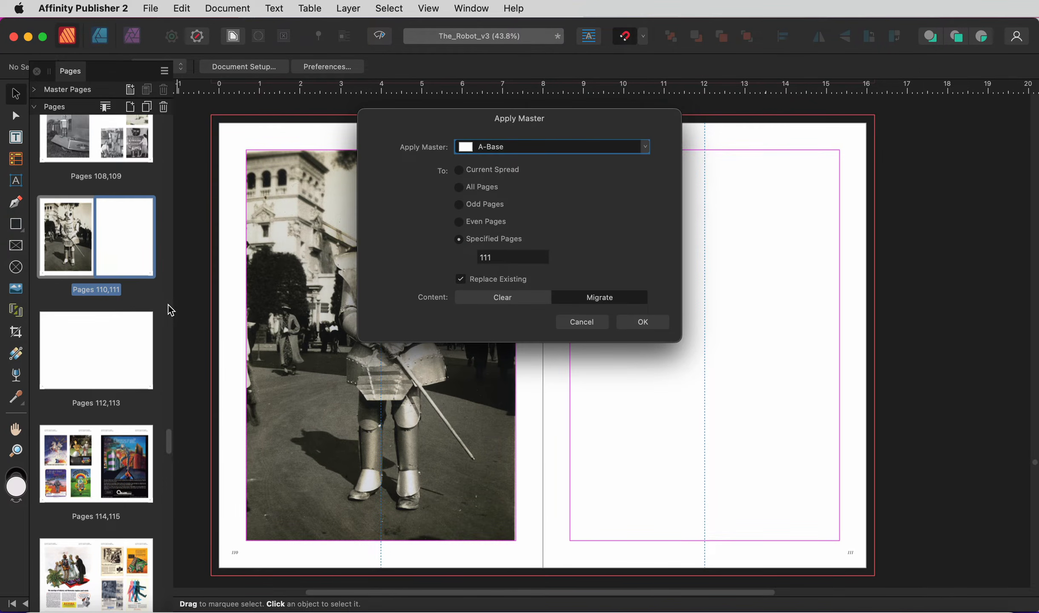
click(522, 148)
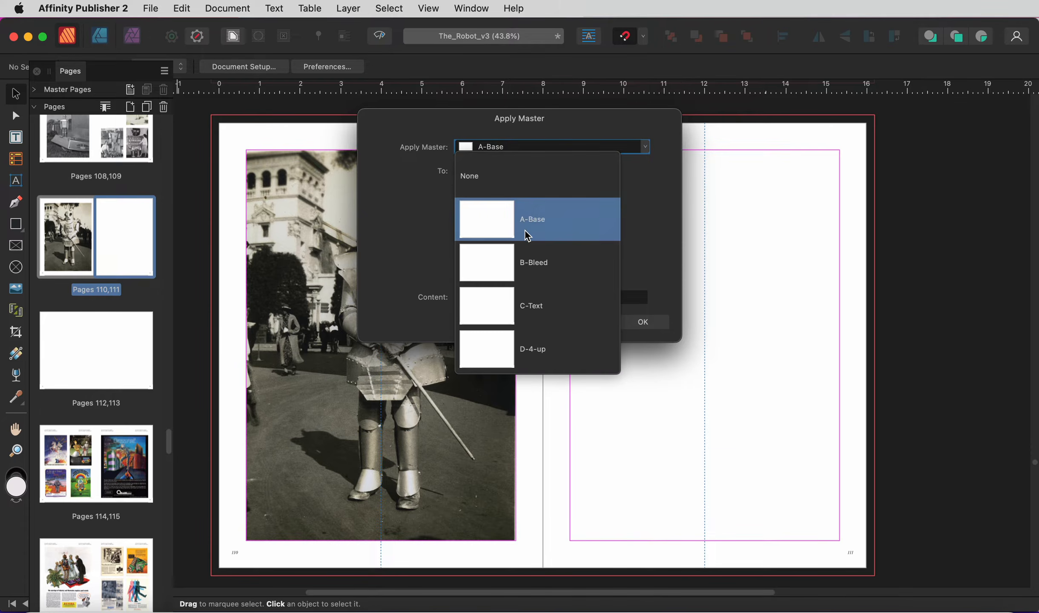
click(529, 303)
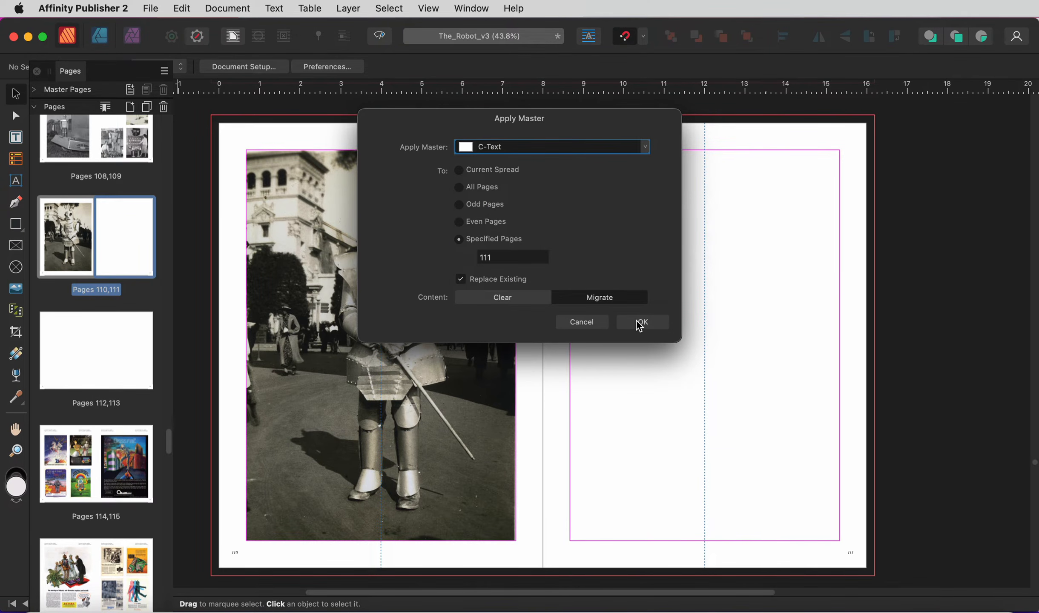
click(640, 324)
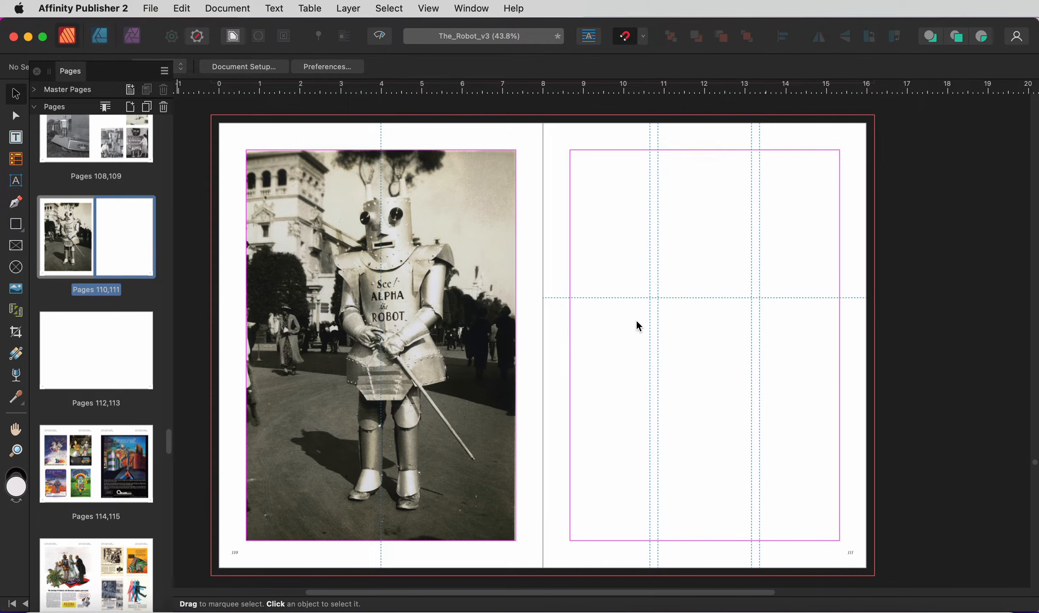
Expand the master pages list and apply the B-Bleed master directly onto page 111
click(169, 173)
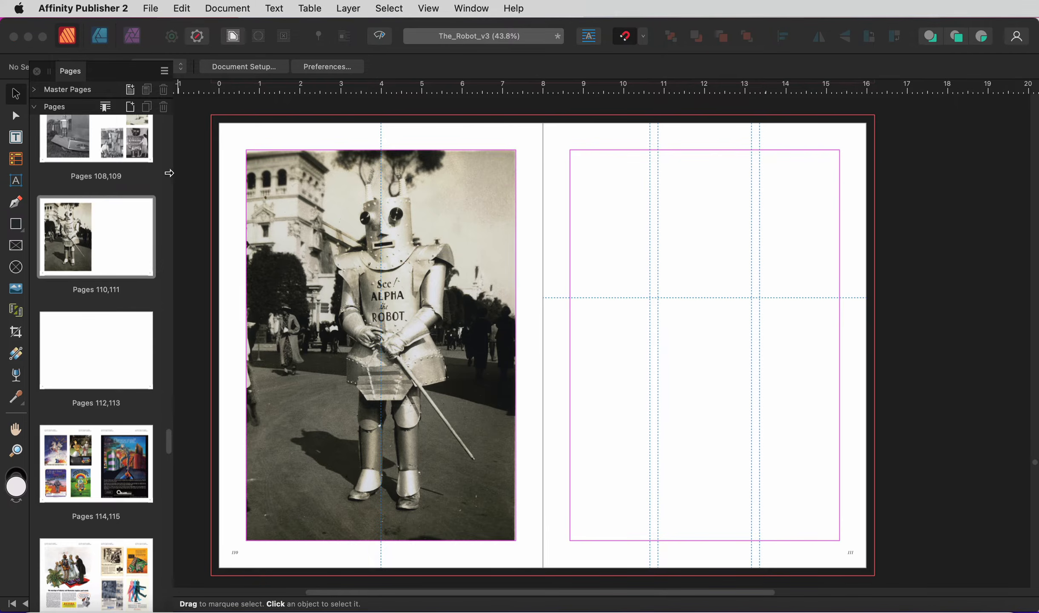
click(34, 90)
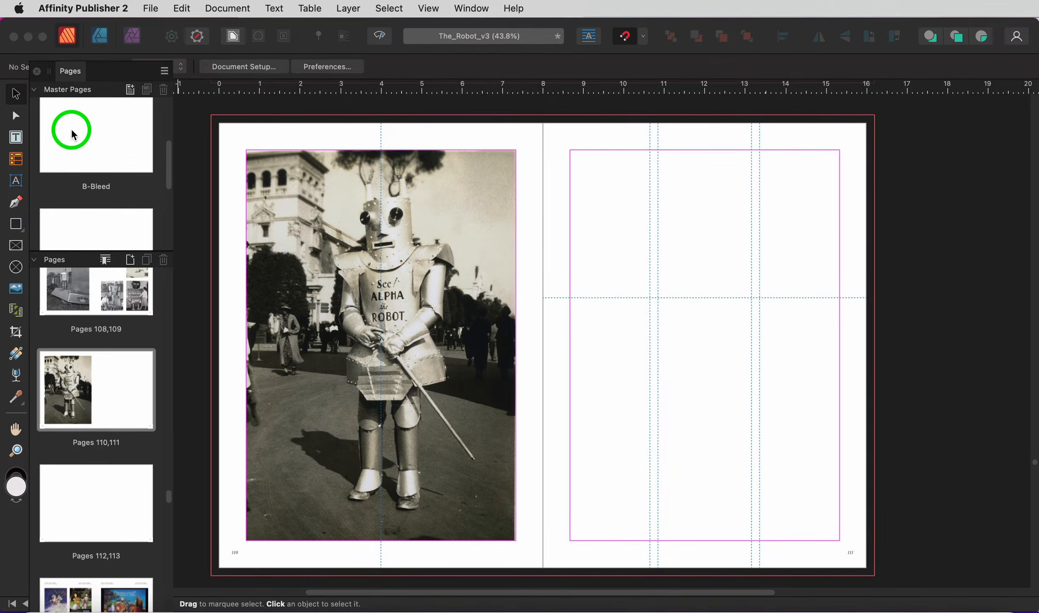
drag(72, 129, 126, 391)
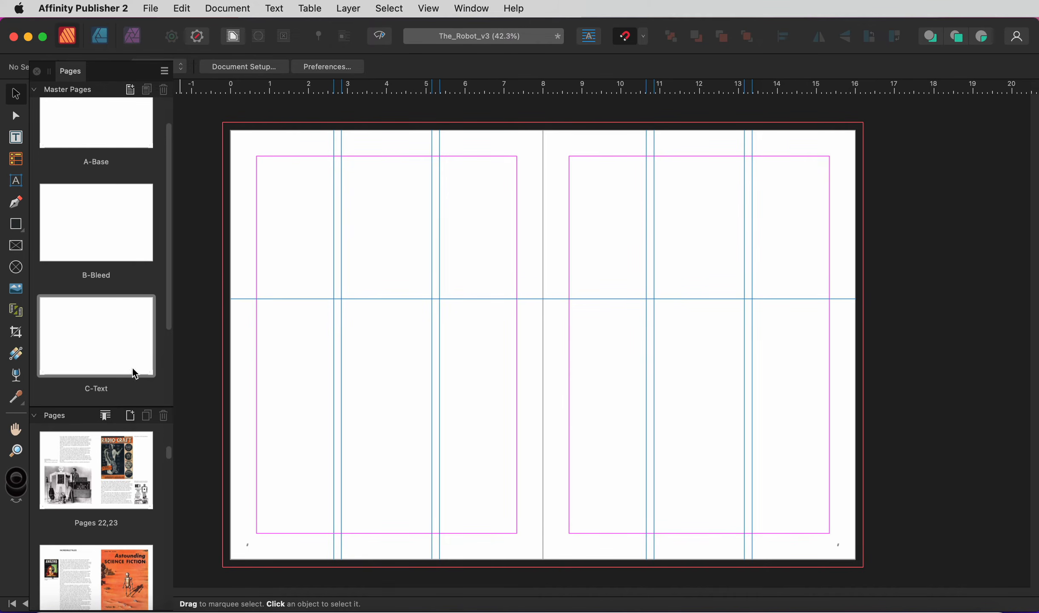
Open spread 22,23, display its layers and enter linked editing for the C-Text - Left master layer
double_click(96, 466)
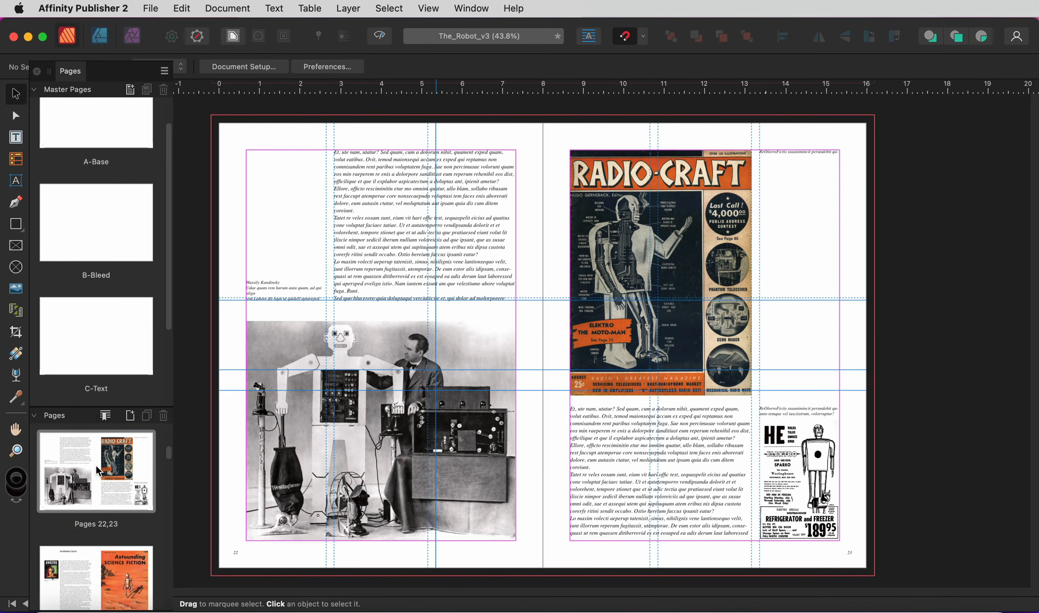
click(487, 8)
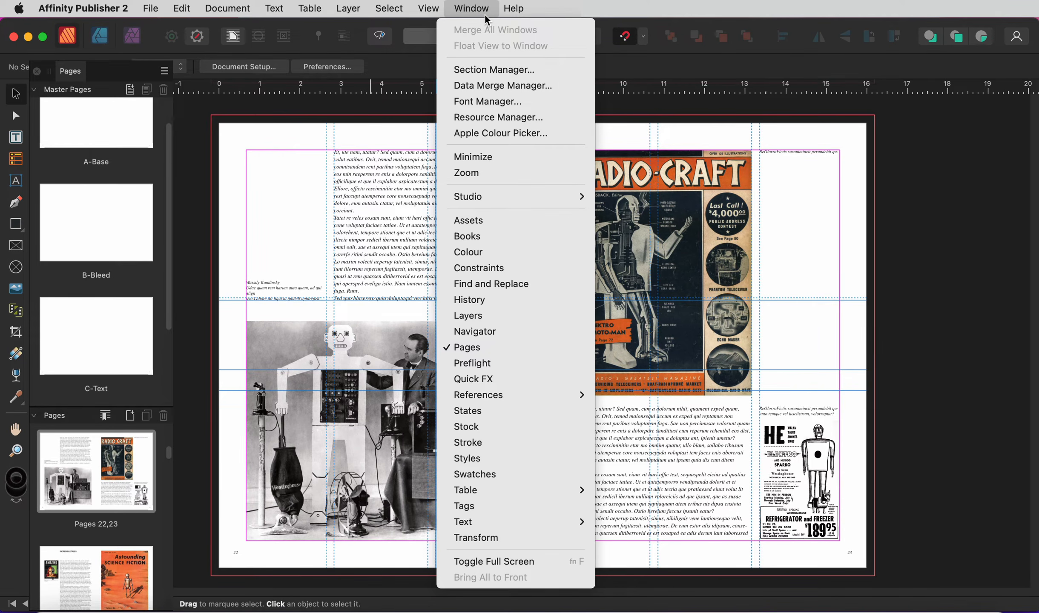
click(488, 316)
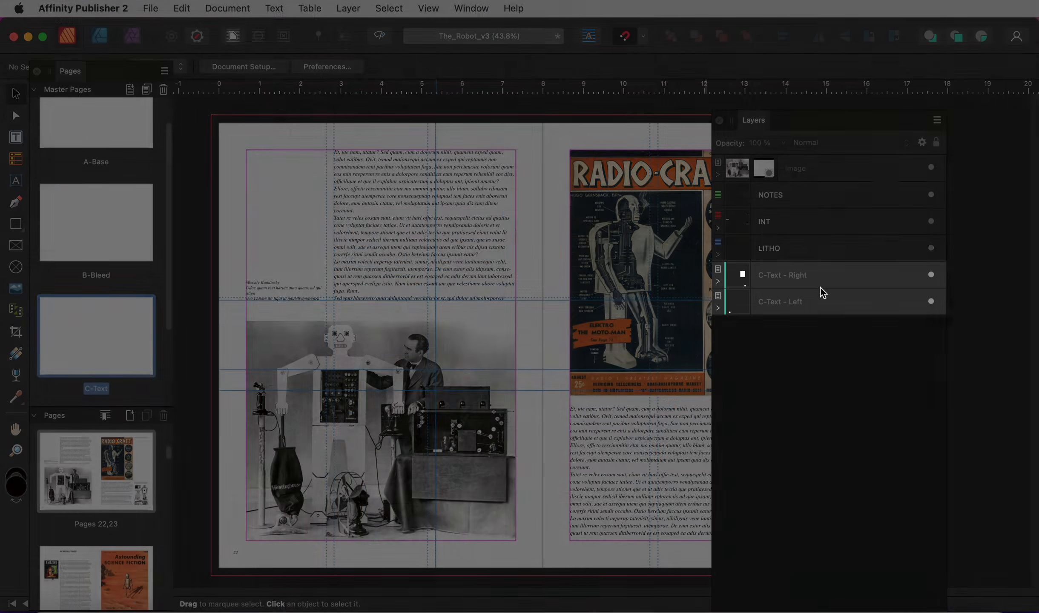
click(827, 301)
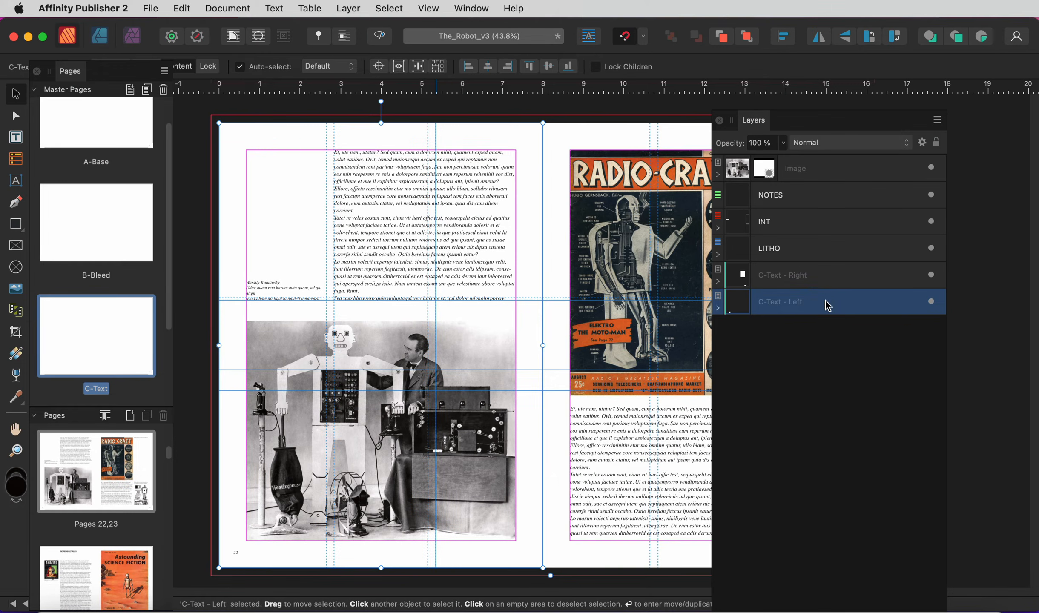
right_click(817, 306)
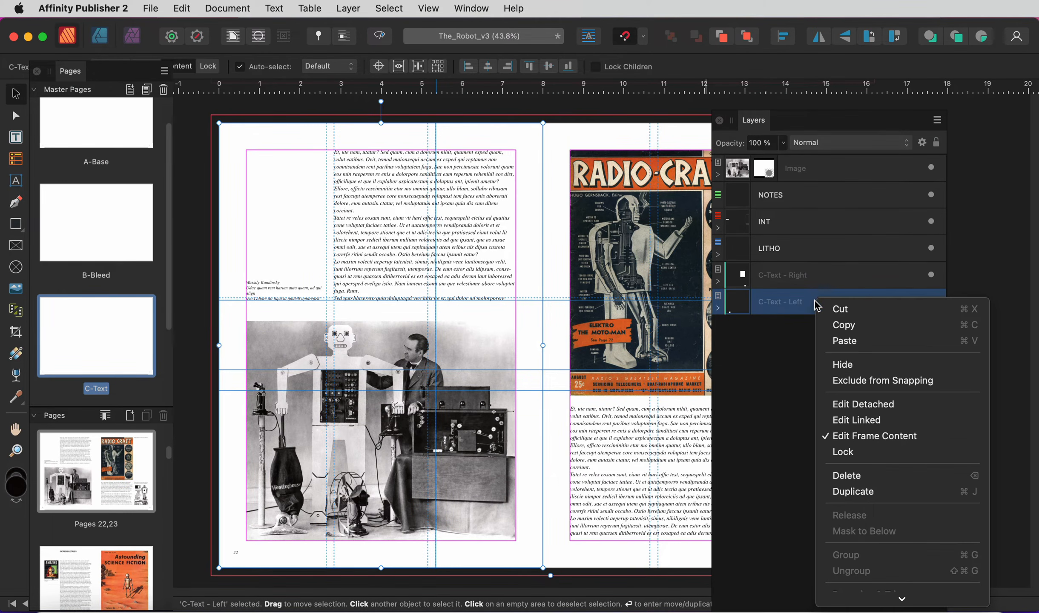
click(919, 421)
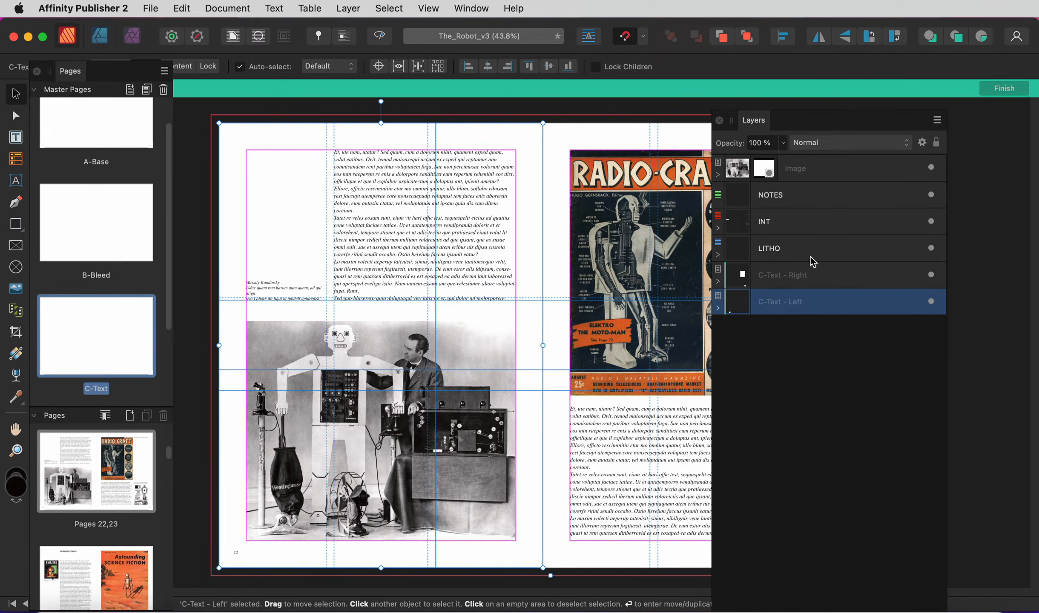
Try moving the robot photo's image layer into the C-Text - Left master layer and undo the move
click(736, 167)
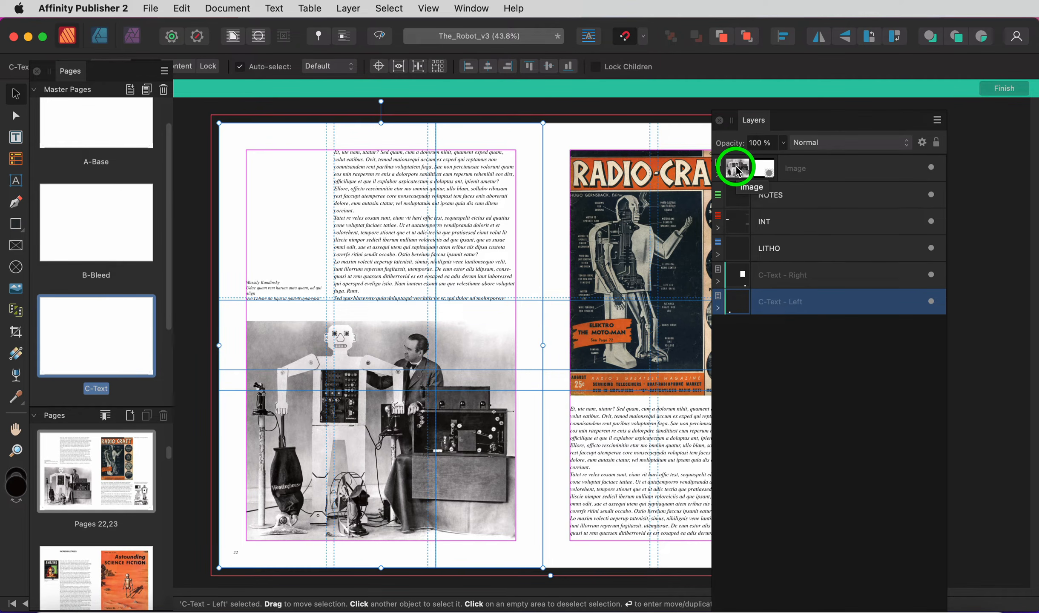
drag(739, 170, 778, 304)
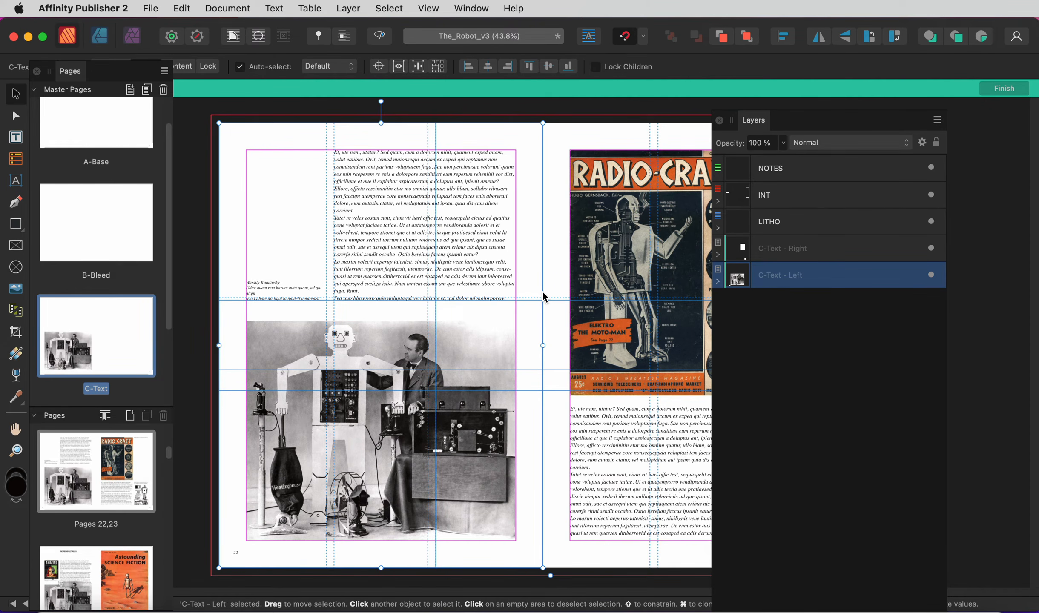
key(super+z)
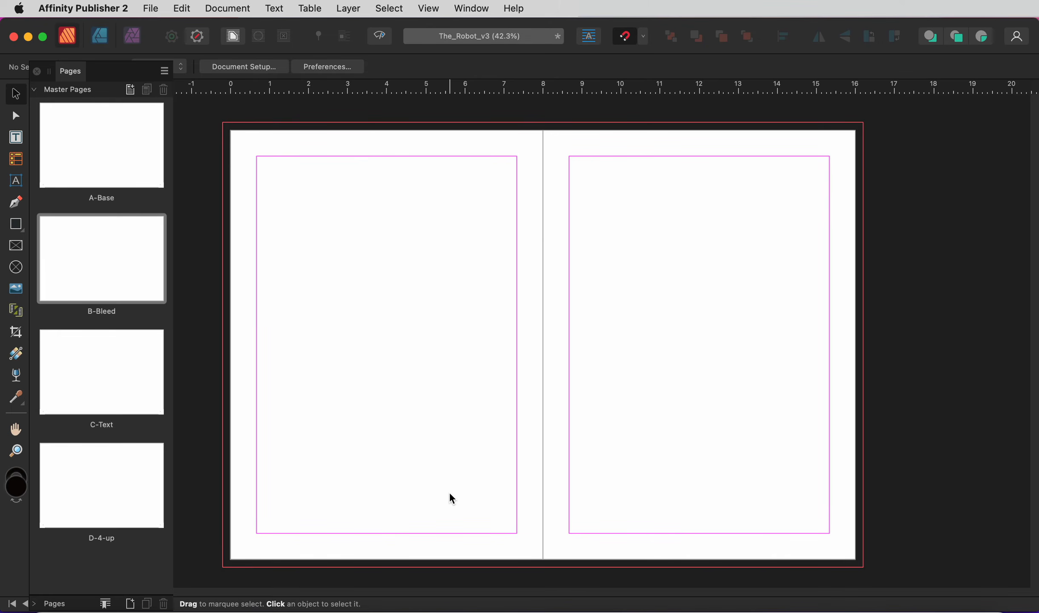
Draw a text frame about 0.7 in square in the lower outer corner of B-Bleed's left page and insert a Page Number field
click(16, 139)
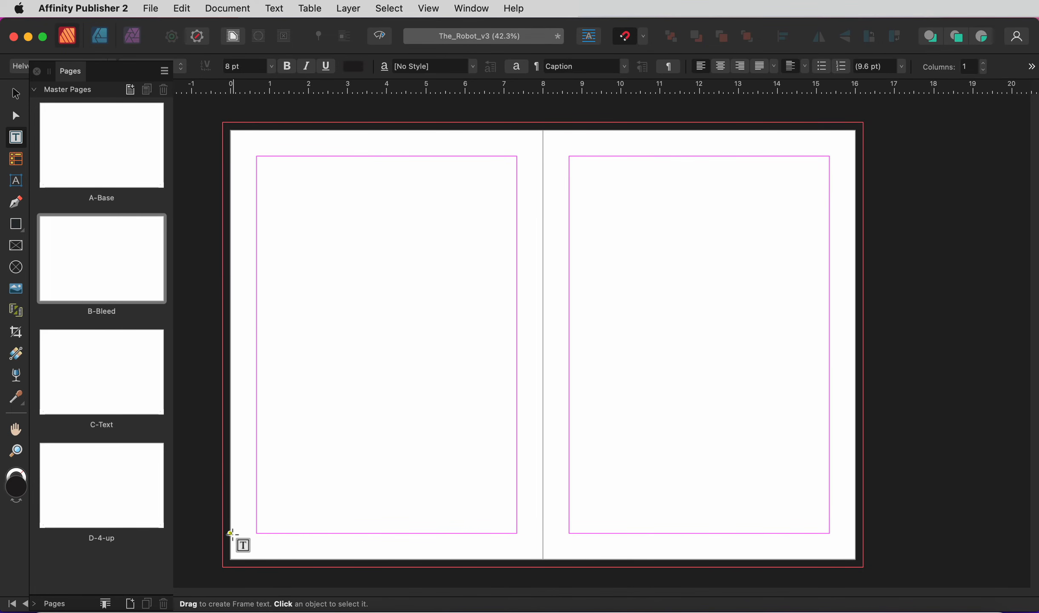
drag(230, 533, 259, 561)
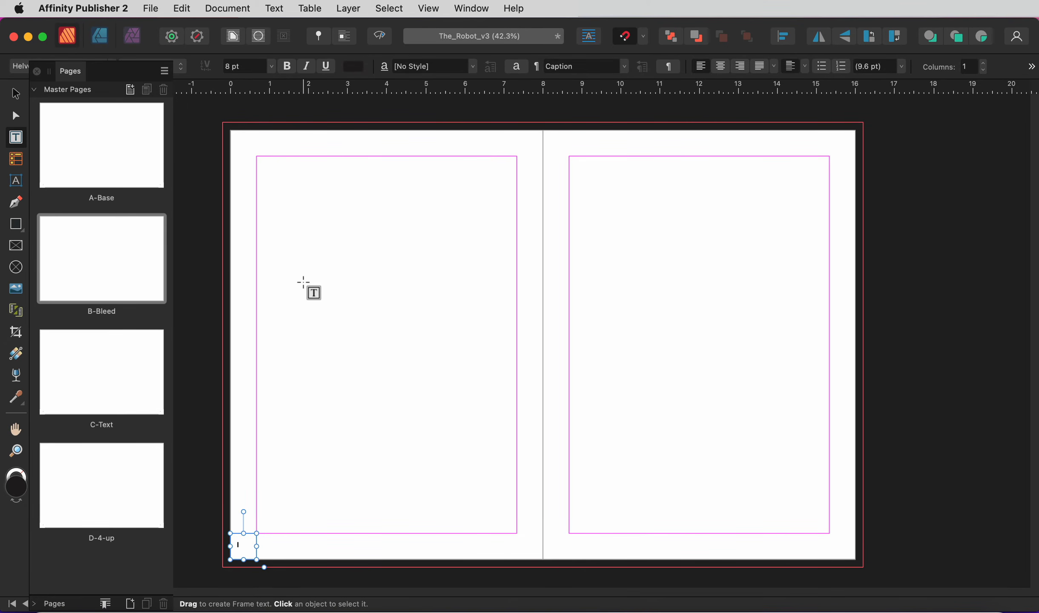
click(275, 8)
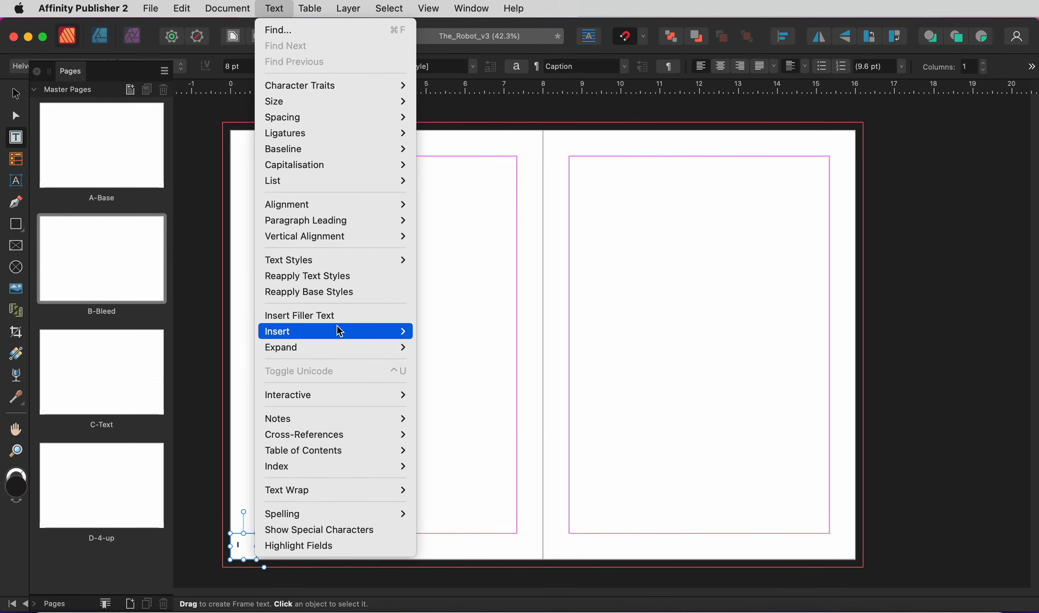
mouse_move(339, 331)
mouse_move(446, 330)
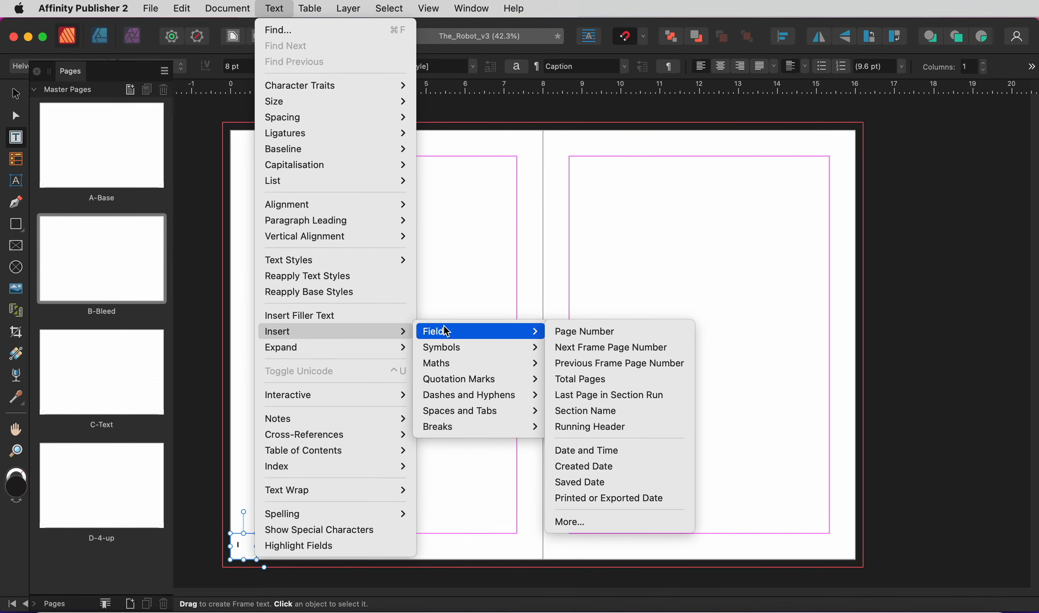
click(574, 340)
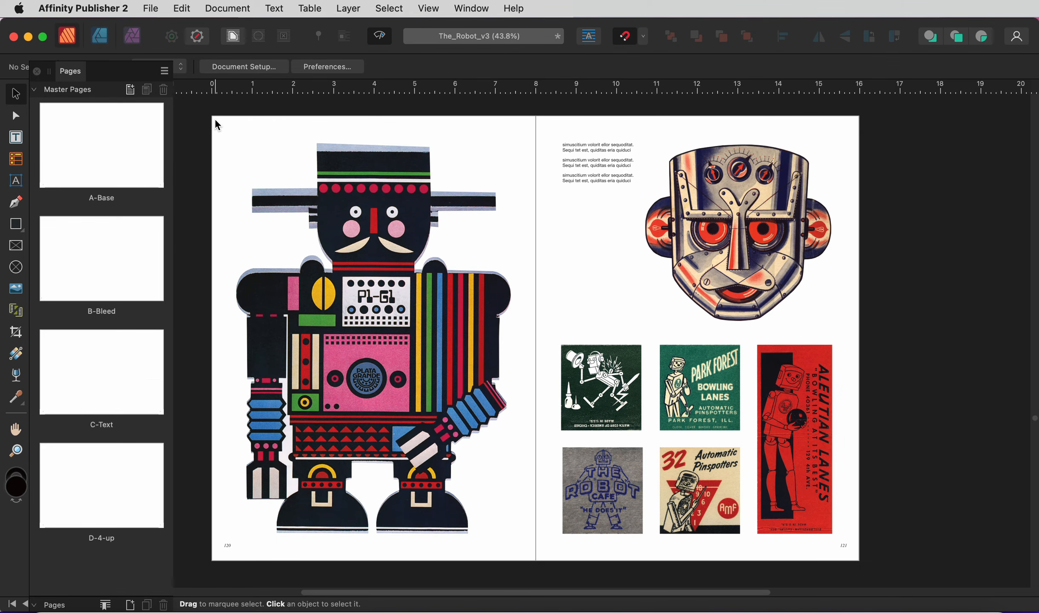
Create a facing-page master named E-Multi and copy all the images and captions of spread 120,121 into it
drag(223, 121, 844, 558)
click(129, 89)
text(E-)
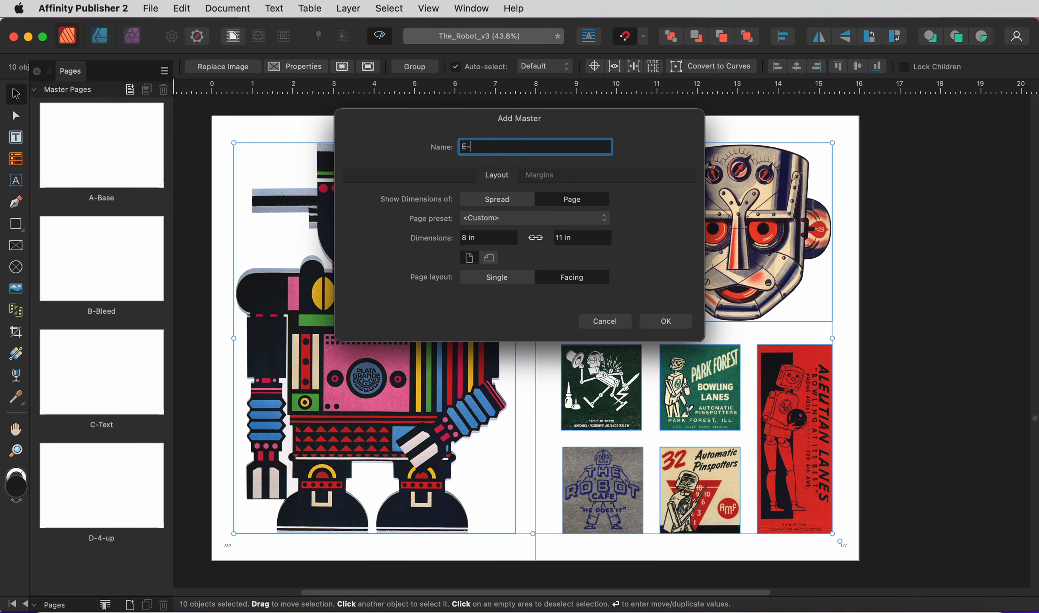
text(Multi)
key(Return)
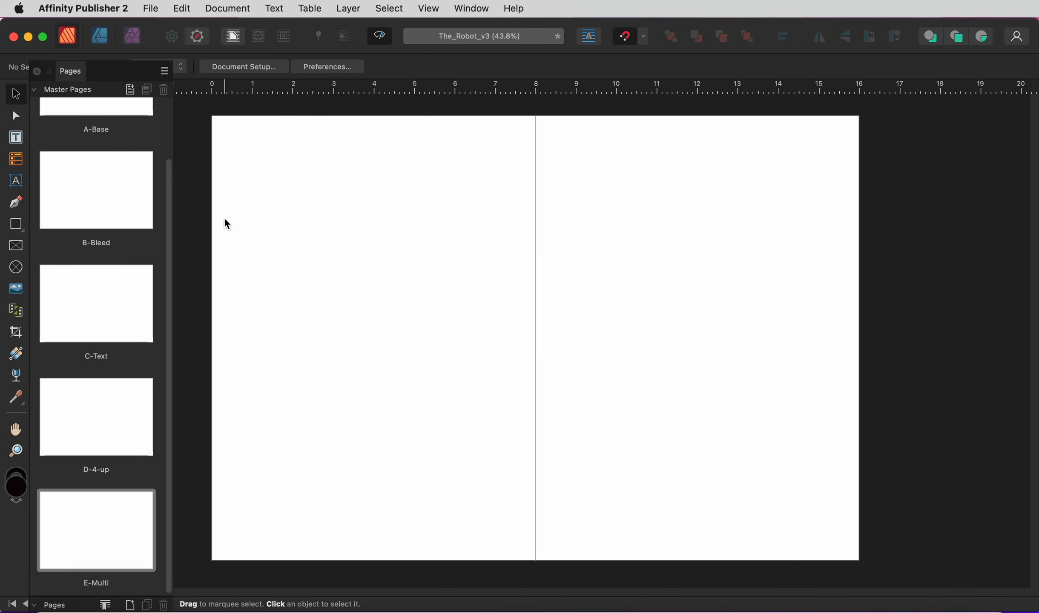
key(super+v)
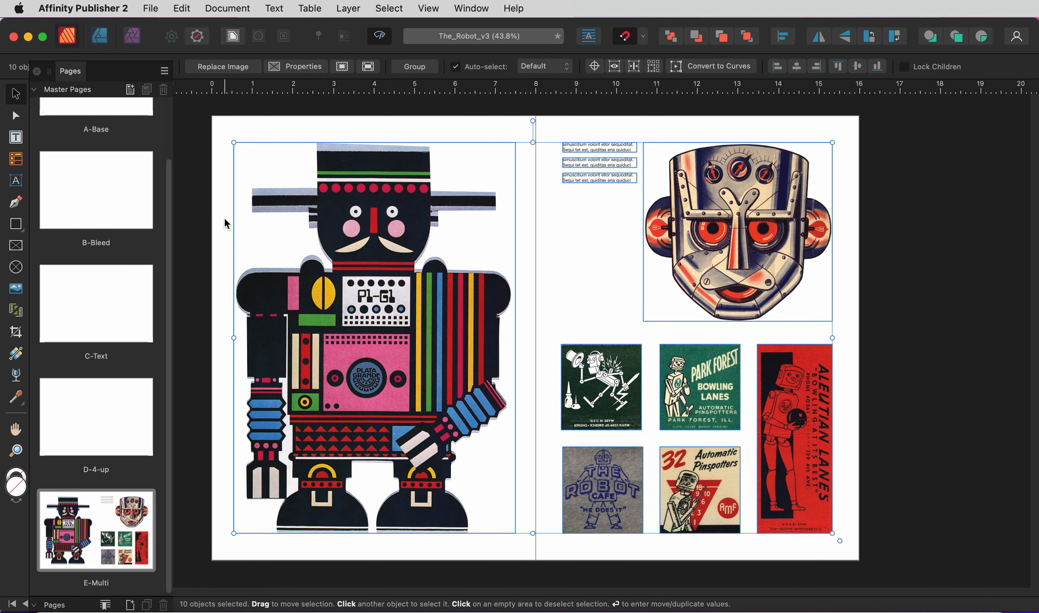
click(214, 222)
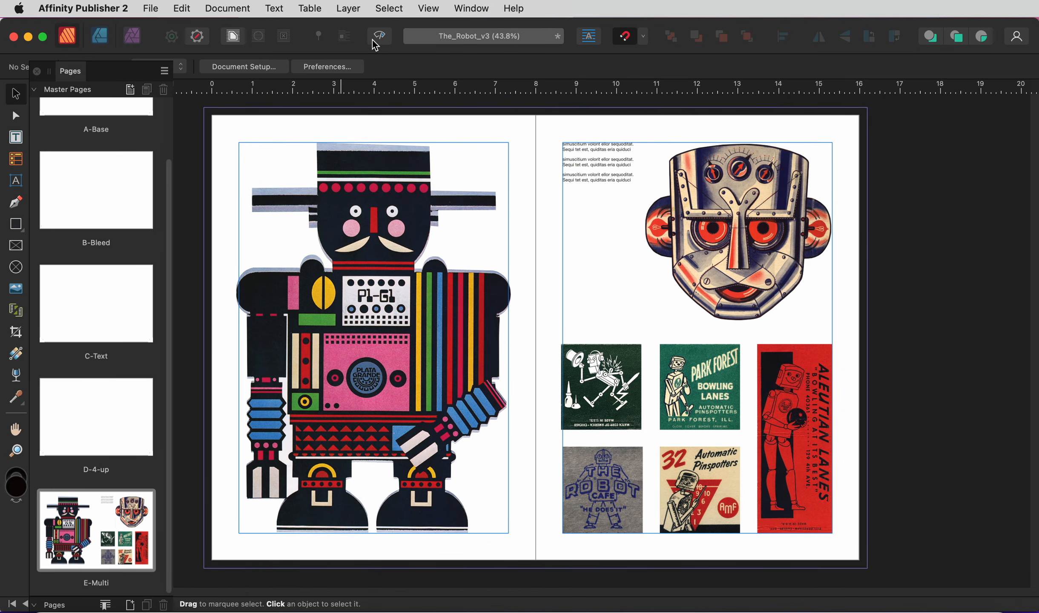
Remove the large robot and robot mask images from their picture frames on the E-Multi master, keeping the empty frames
click(18, 118)
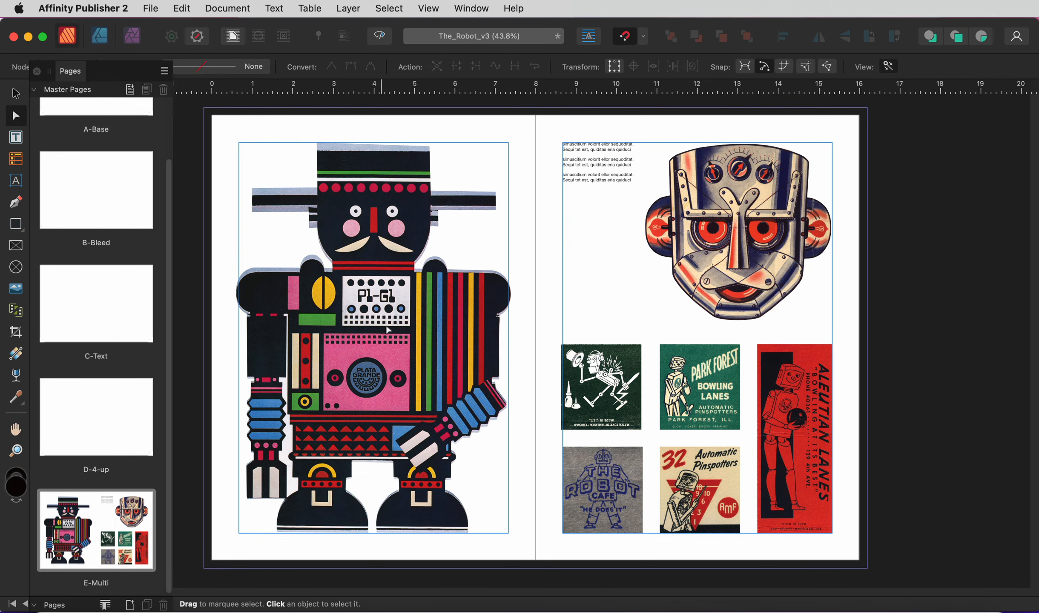
click(387, 330)
key(Delete)
click(792, 254)
key(Delete)
Empty the five smaller picture frames in the lower half of E-Multi's right page
click(601, 387)
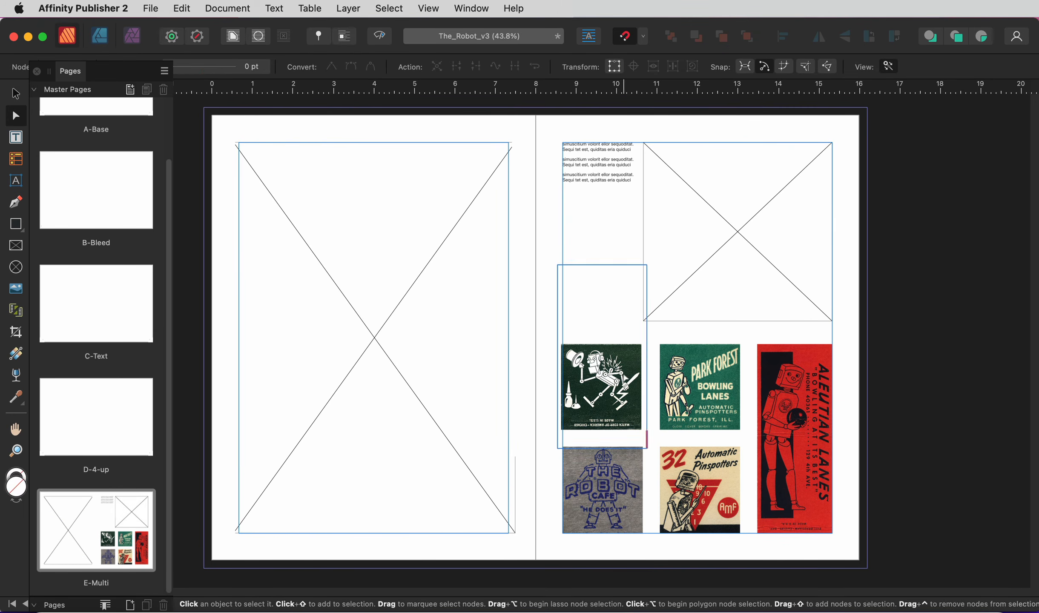
key(Delete)
click(699, 387)
key(Delete)
click(787, 420)
key(Delete)
click(700, 490)
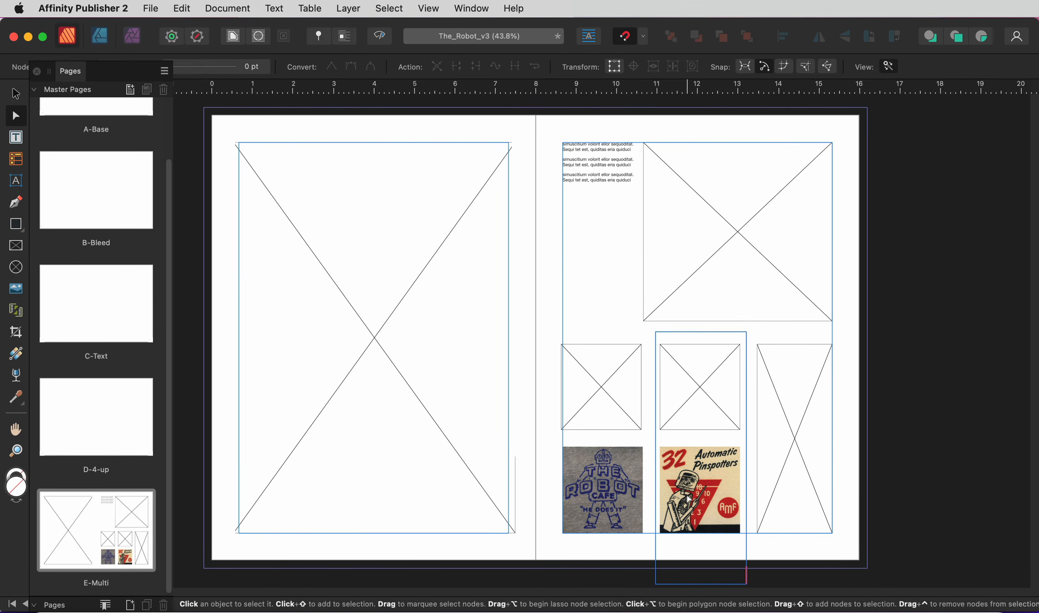
key(Delete)
click(619, 496)
key(Delete)
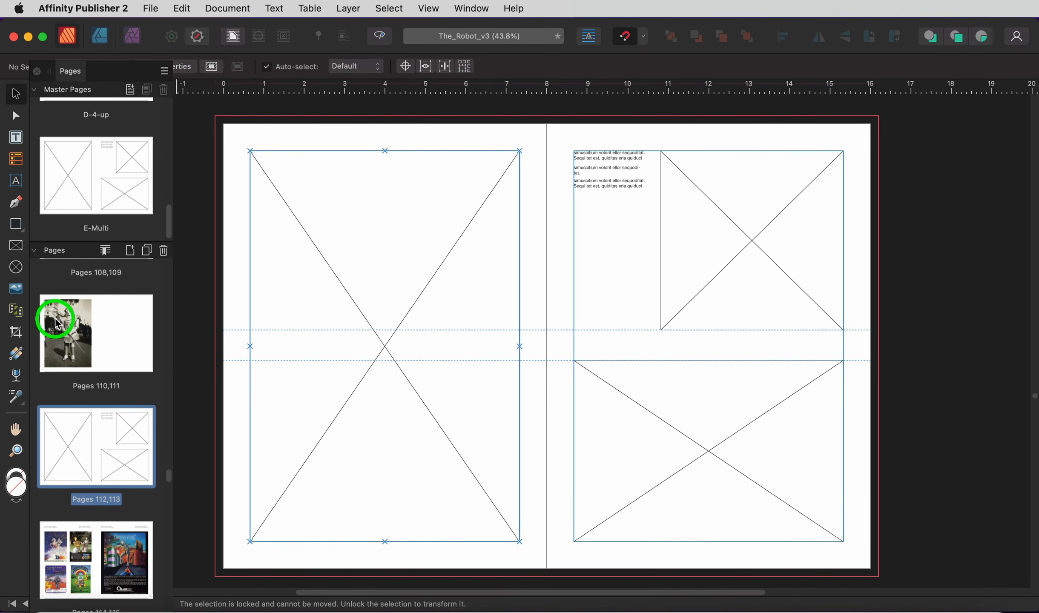
Place dw-1941-03-18-182.jpg in page 112's picture frame, scaled up to fill the frame, and preview the spread without guides
click(16, 293)
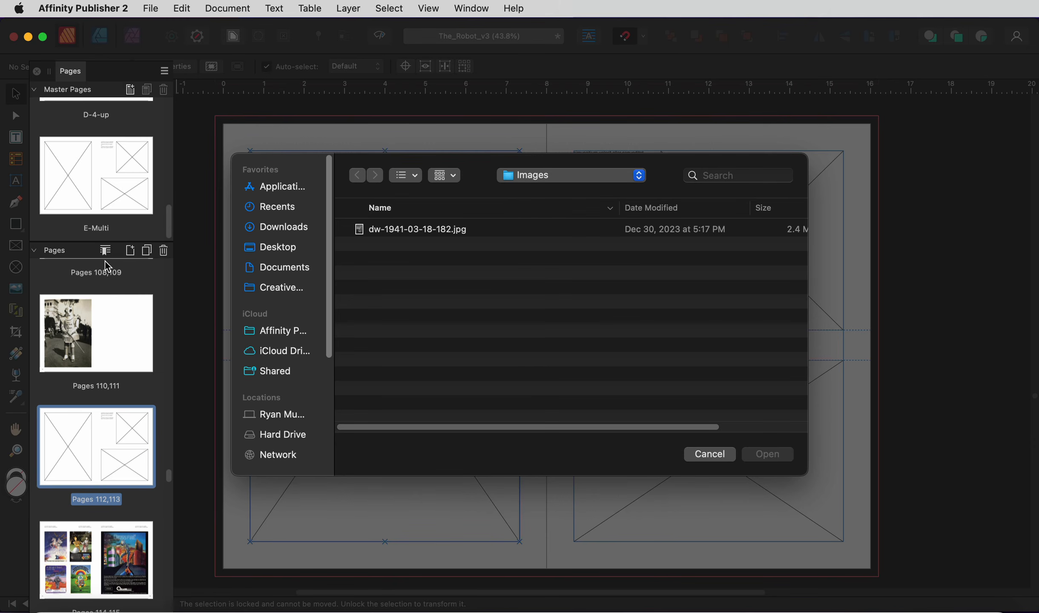
double_click(382, 229)
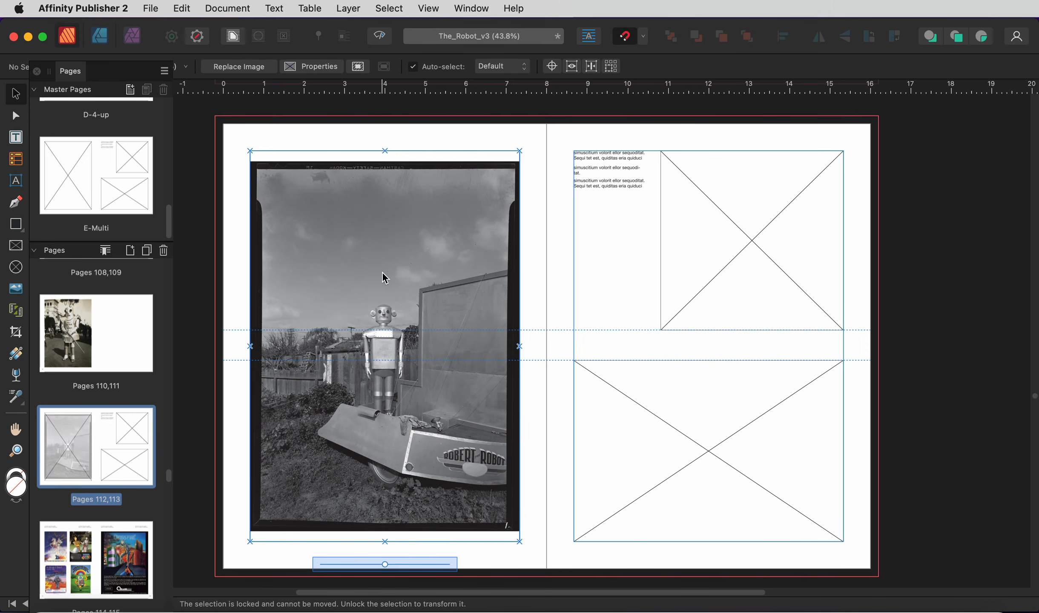
drag(387, 561, 396, 566)
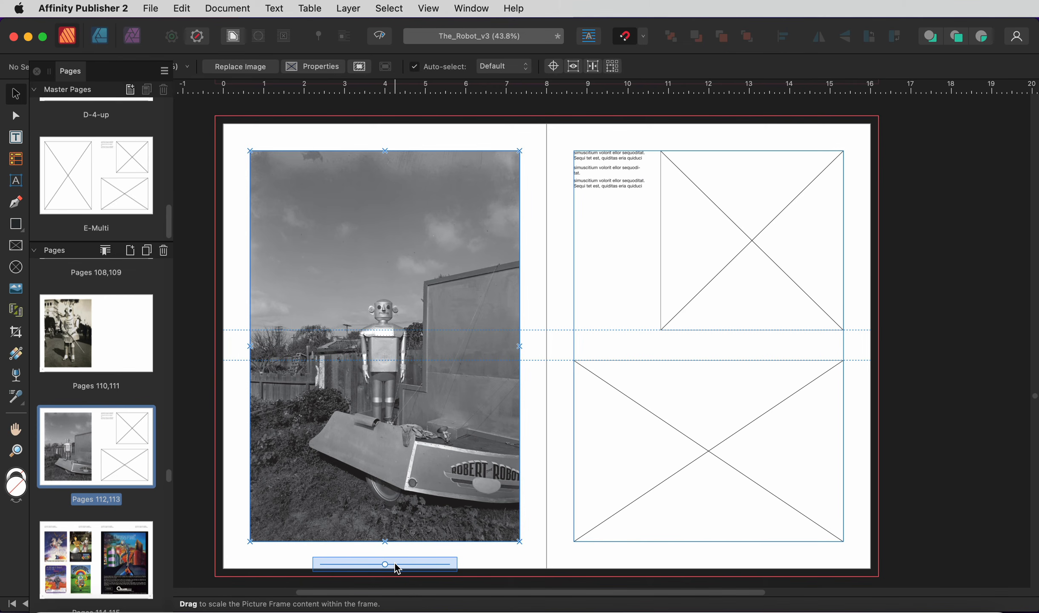
click(529, 477)
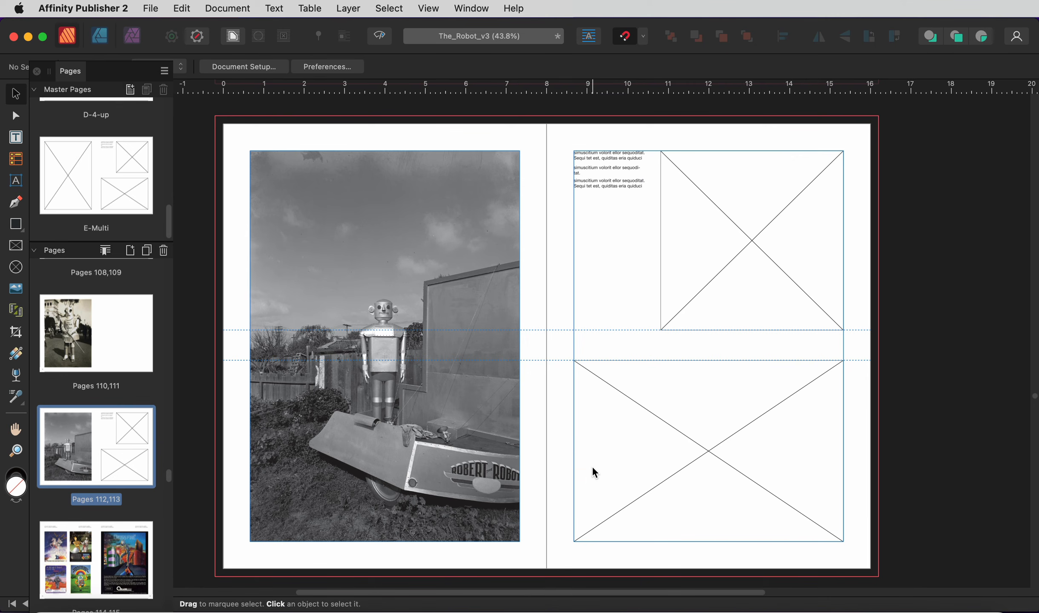
click(381, 42)
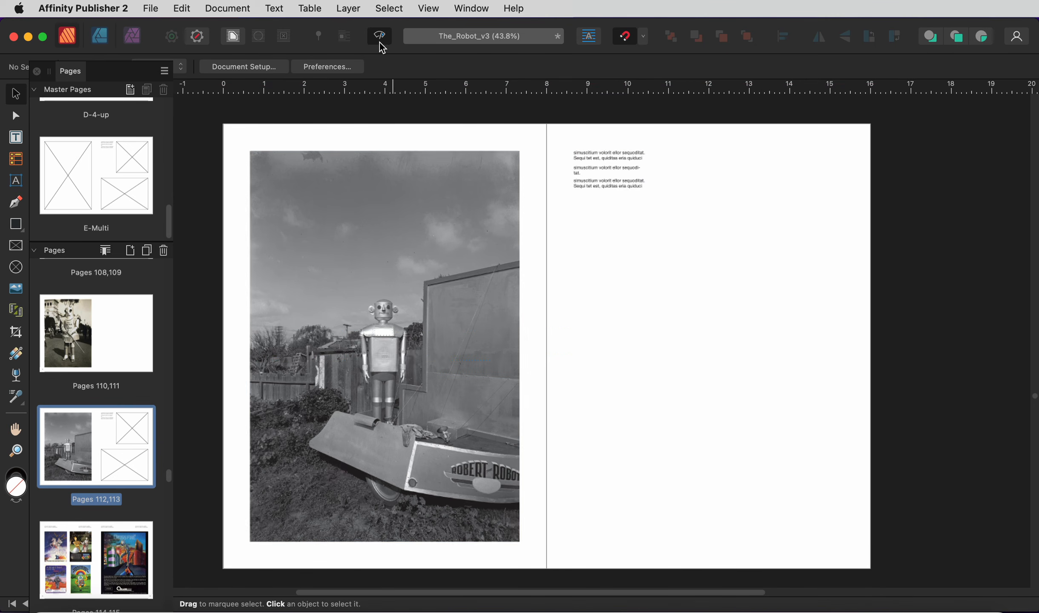